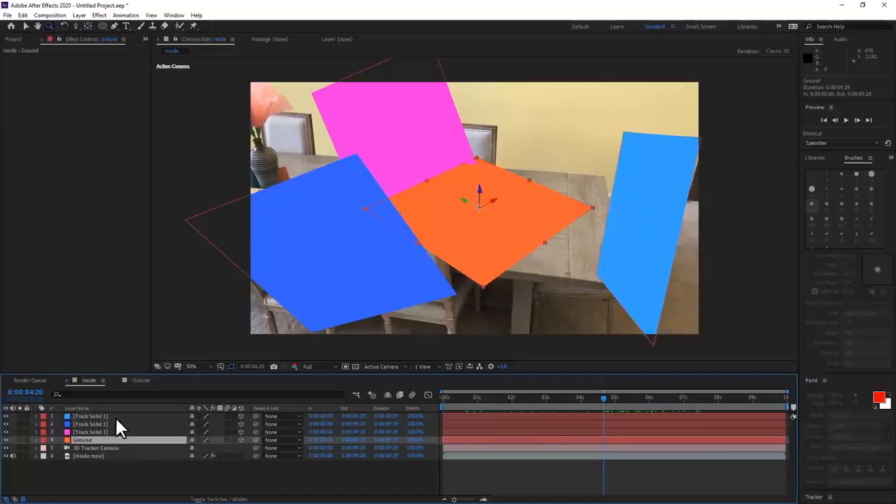
- Reveal the Position property of the three track solids and the Ground layer together
left_click(115, 416)
left_click(88, 440, "shift")
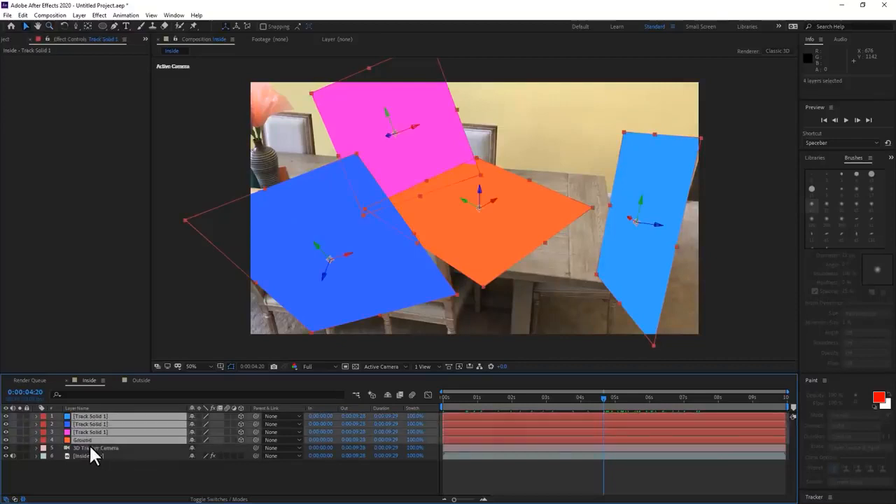
key("p")
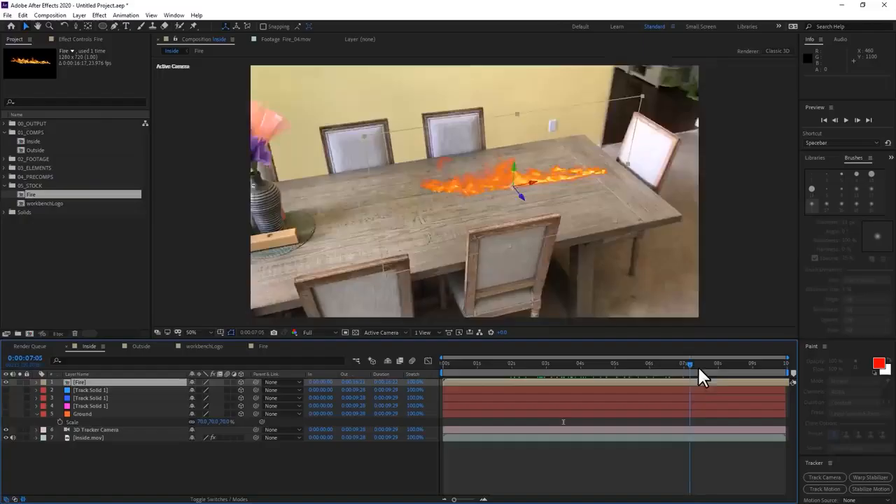
- Scrub through the Inside composition to check how the fire and logo elements sit on the tracked table
left_click_drag(698, 367, 556, 368)
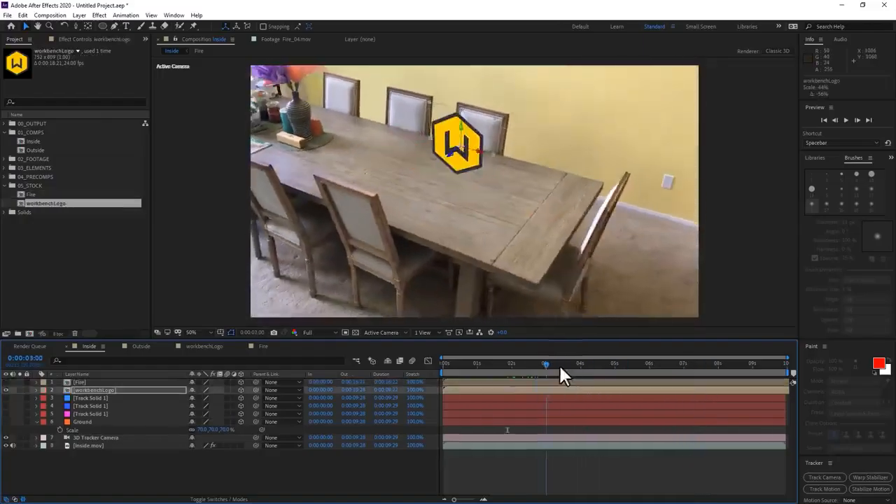
left_click_drag(558, 364, 641, 365)
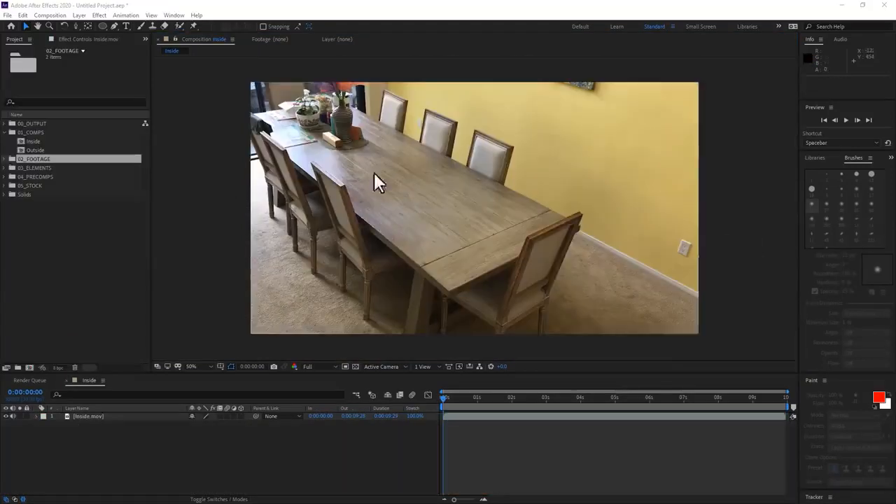
- Run the 3D camera tracker on the Inside.mov footage
right_click(406, 163)
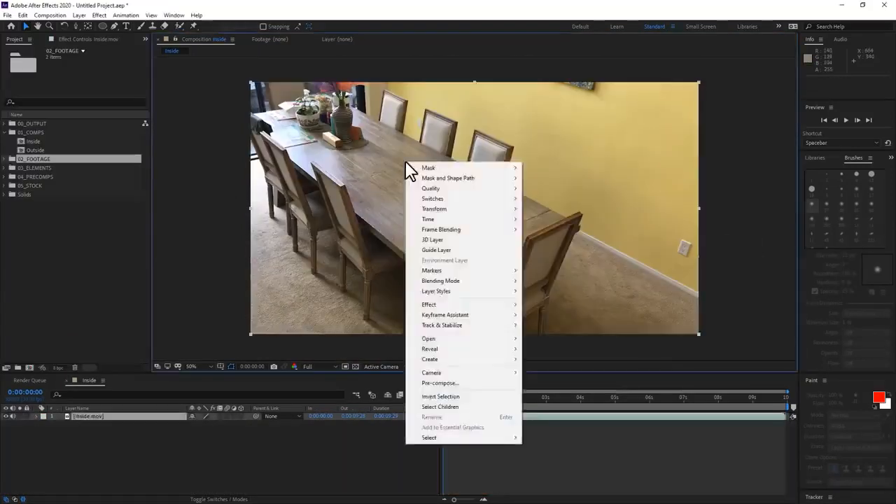
mouse_move(448, 325)
left_click(549, 322)
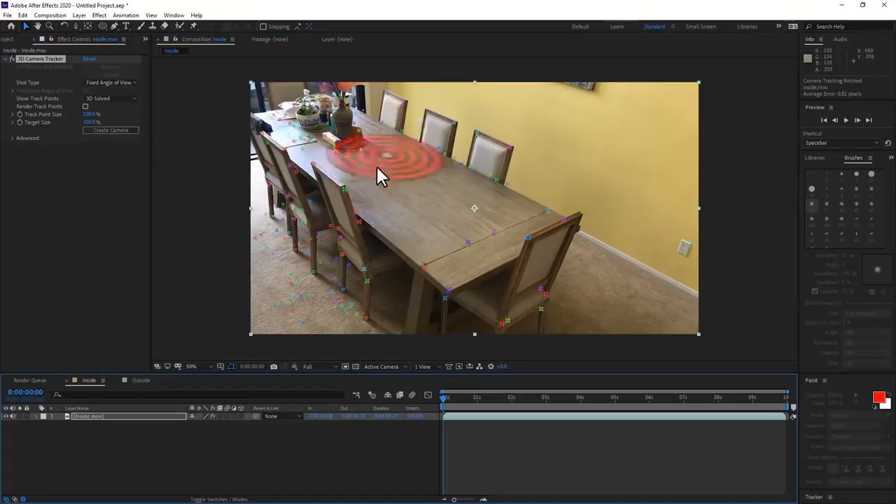
- Select three track points spanning the tabletop and set them as the ground plane and origin
left_click(361, 148)
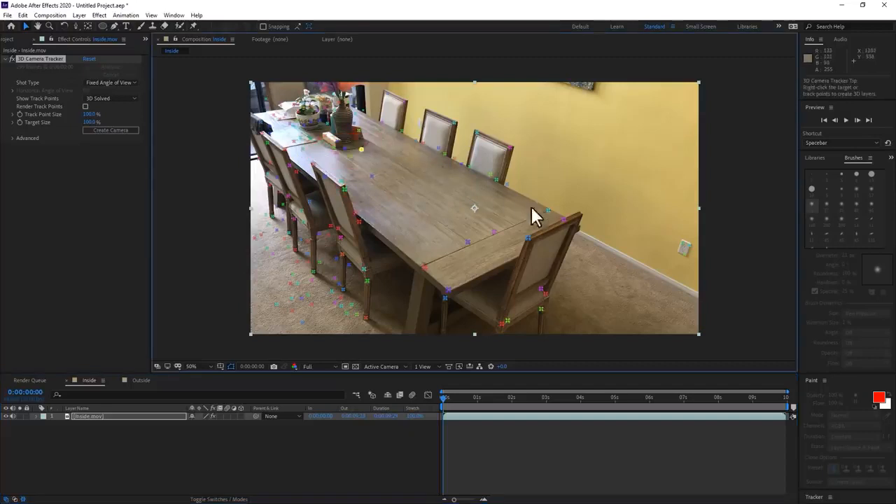
left_click(426, 266, "shift")
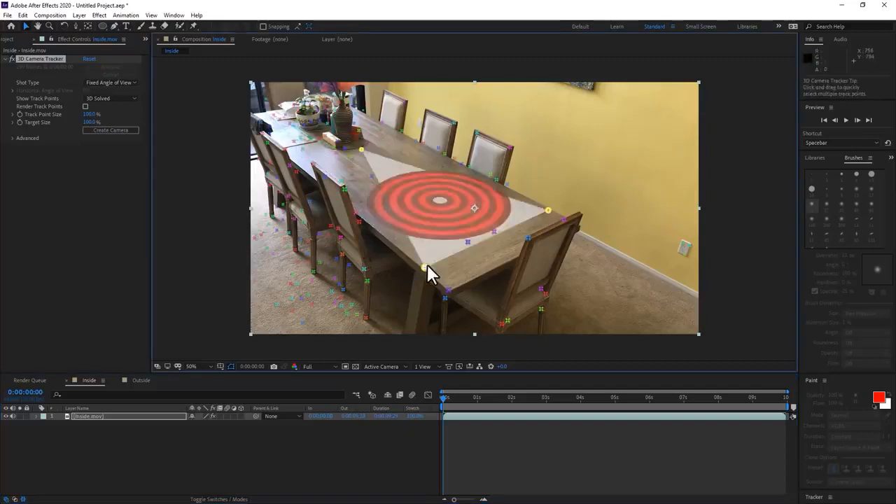
right_click(445, 199)
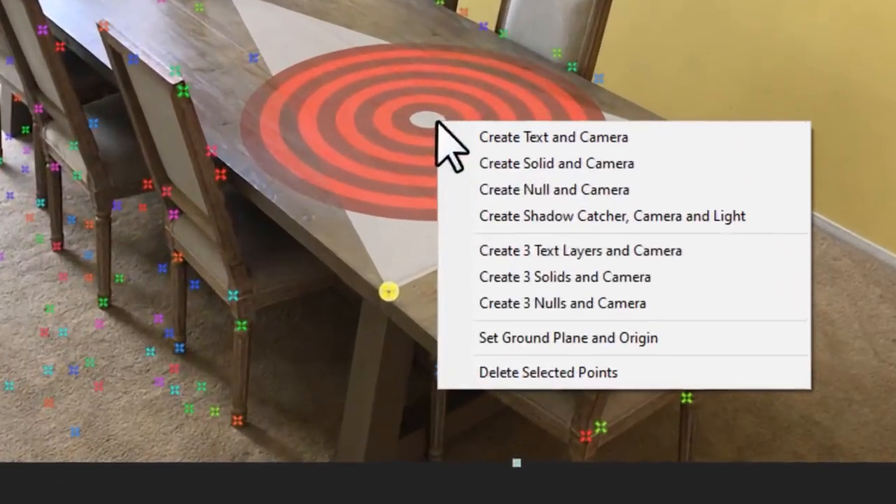
left_click(581, 339)
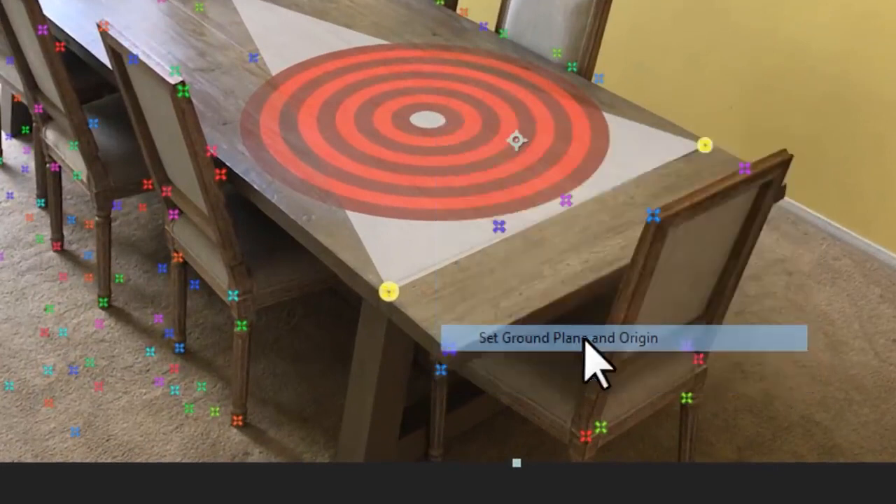
- Create a solid and camera from the selected tabletop track points and rename the solid Ground
right_click(438, 124)
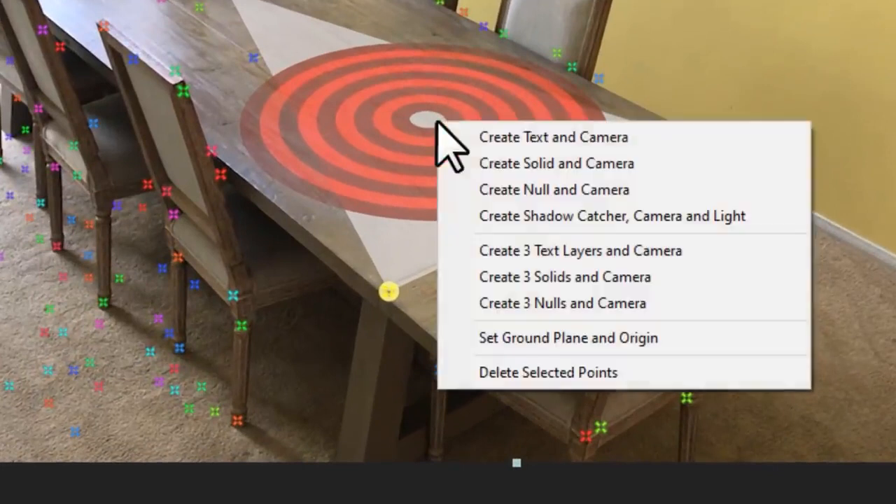
left_click(494, 165)
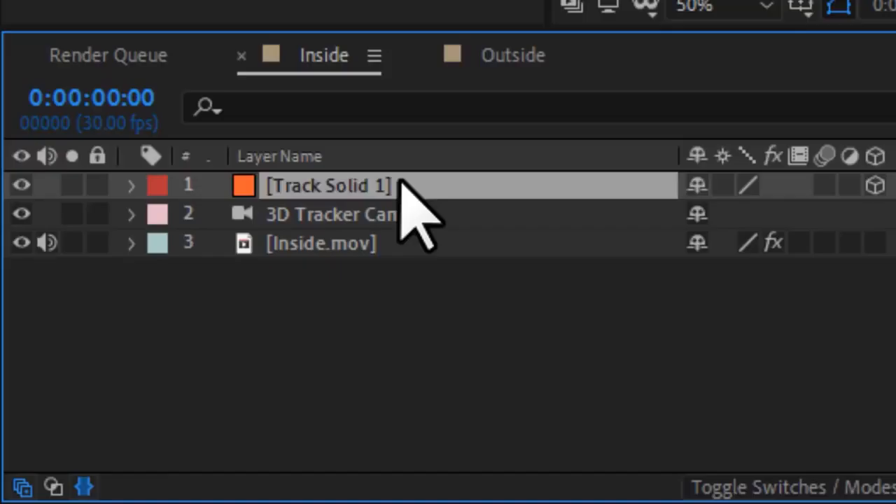
key("Return")
type("Ground")
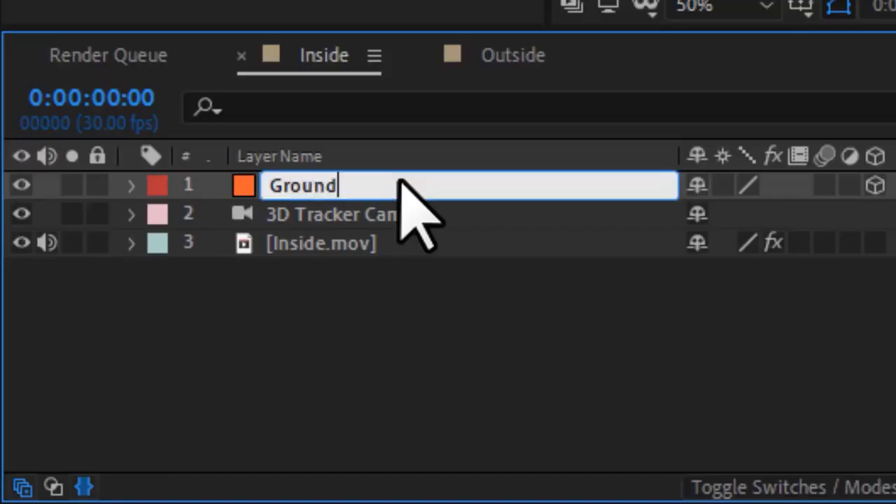
key("Return")
- Create a solid from the track points on the chair along the far side of the table
right_click(462, 133)
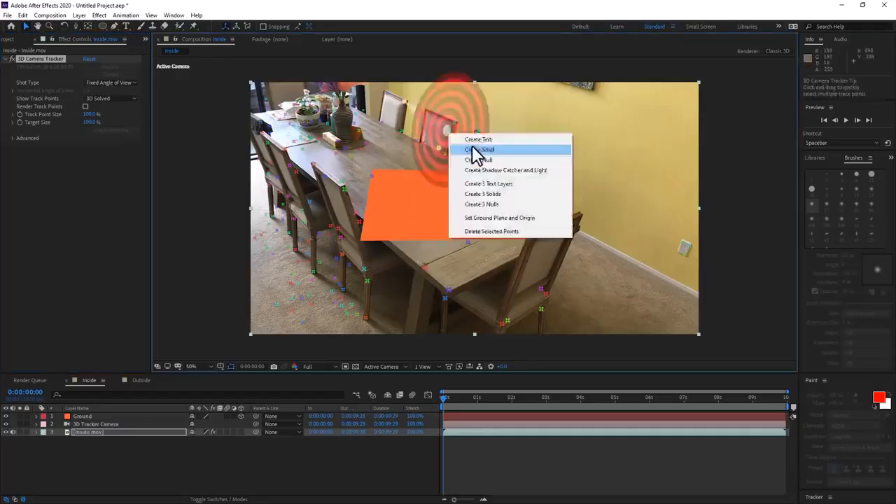
left_click(472, 150)
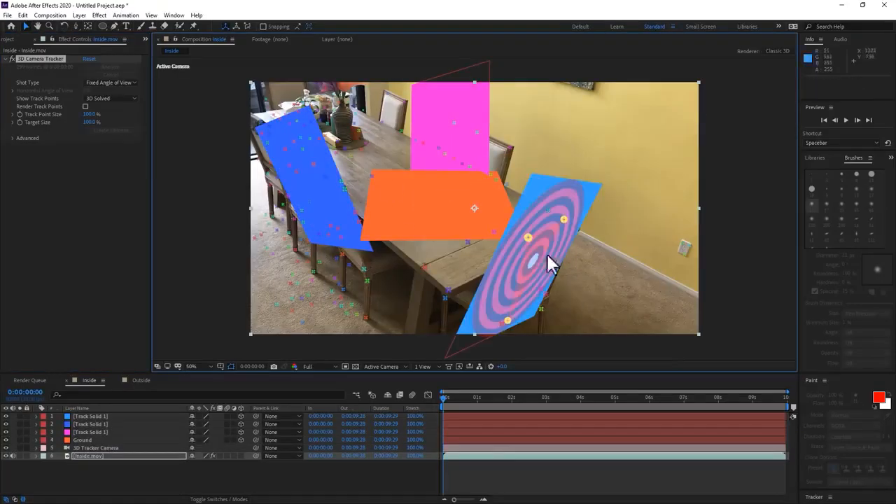
- At 0:00:04:20, rotate the Ground plane about its Z axis to about 56° so it aligns with the table edges
left_click_drag(445, 397, 604, 431)
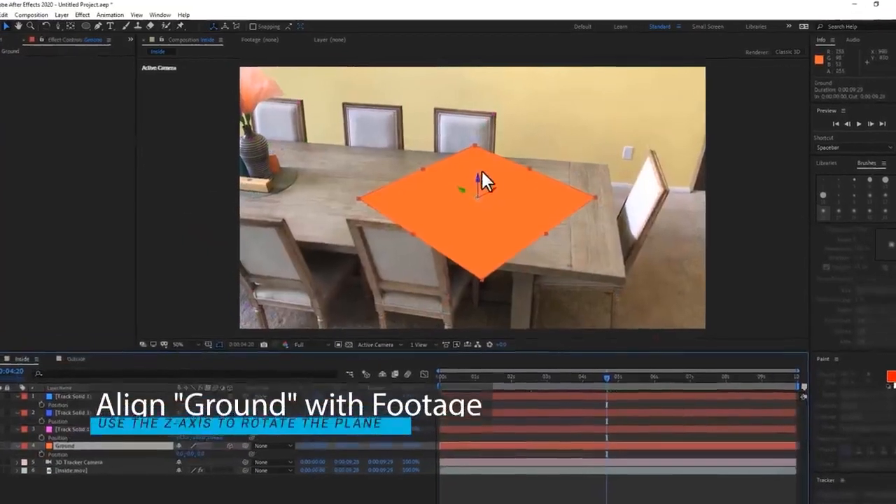
left_click_drag(477, 187, 471, 190)
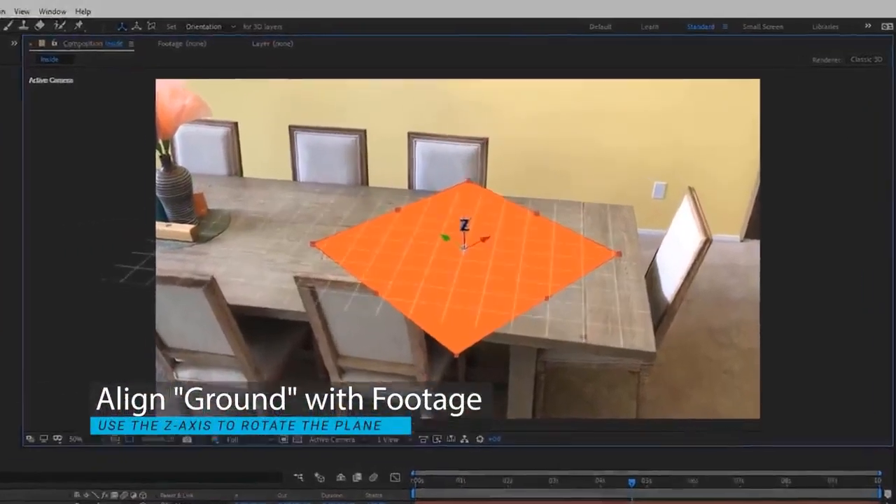
left_click_drag(454, 241, 437, 269)
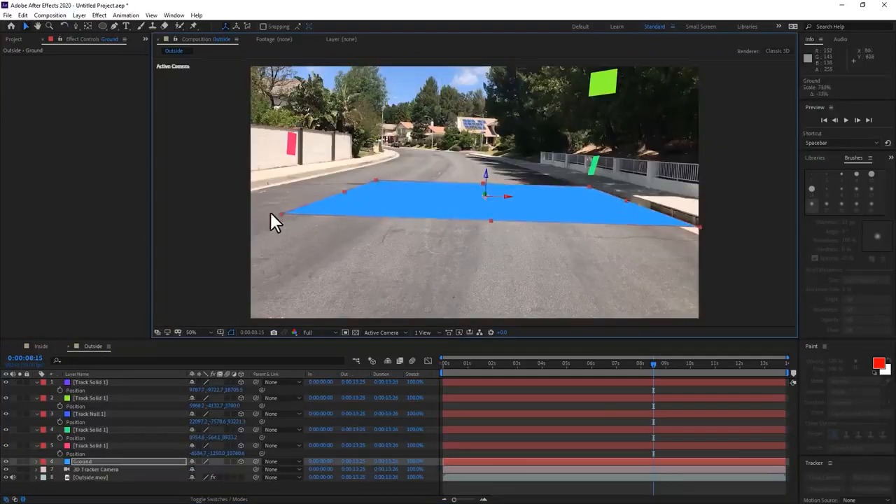
- Resize the Ground plane on the road in the Outside composition from its near corner
left_click_drag(271, 214, 338, 229)
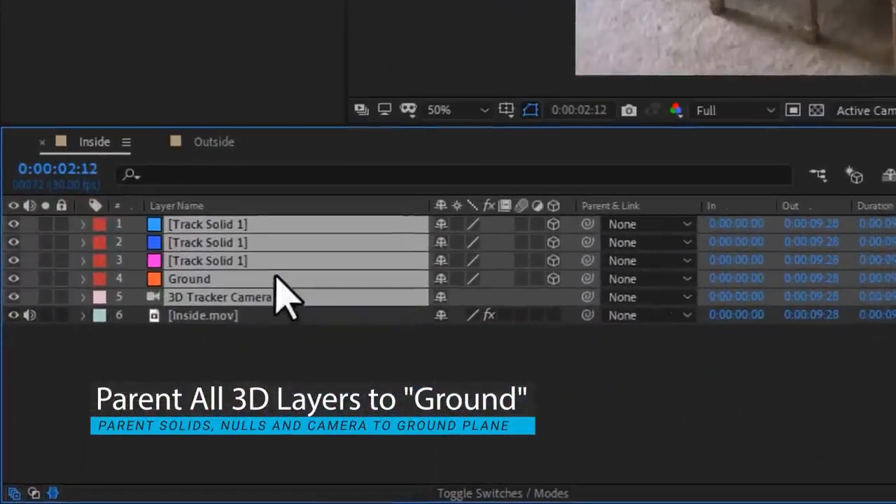
- Parent the three track solids and the 3D Tracker Camera to the Ground layer in the Inside composition
left_click_drag(594, 239, 279, 280)
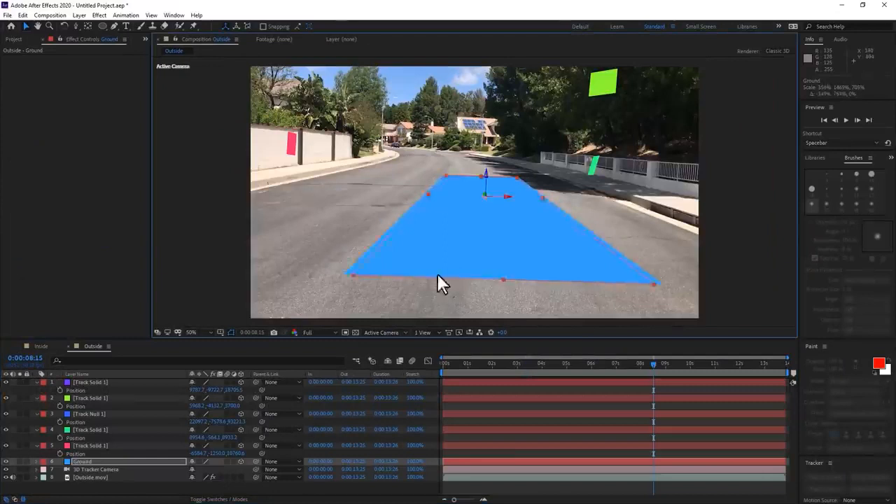
- Reshape the Outside composition's Ground plane further to test its fit against the street
left_click_drag(500, 249, 263, 190)
left_click_drag(272, 241, 403, 261)
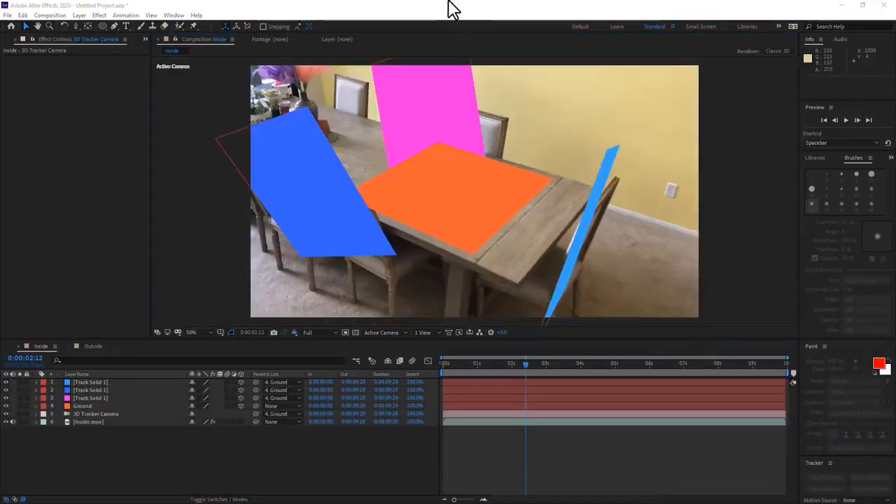
- Center the Inside composition's Ground layer by setting its X position to 960 and Y position to 540
left_click(451, 10)
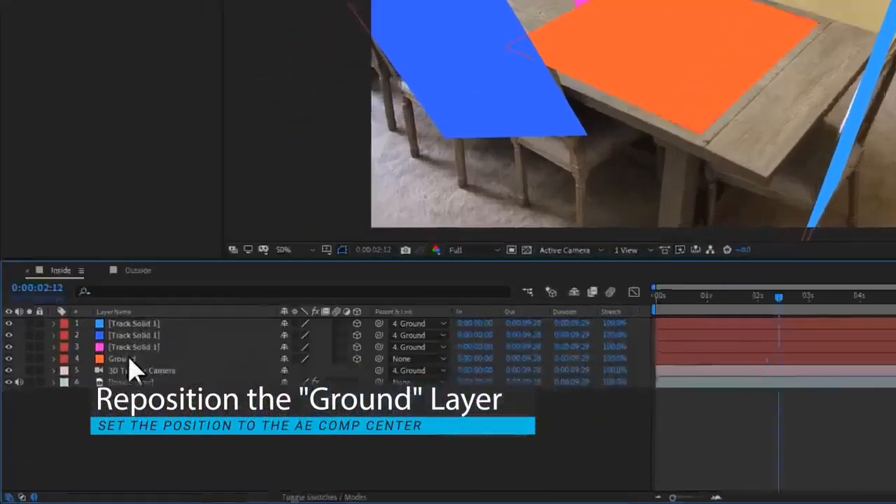
left_click(100, 407)
key("p")
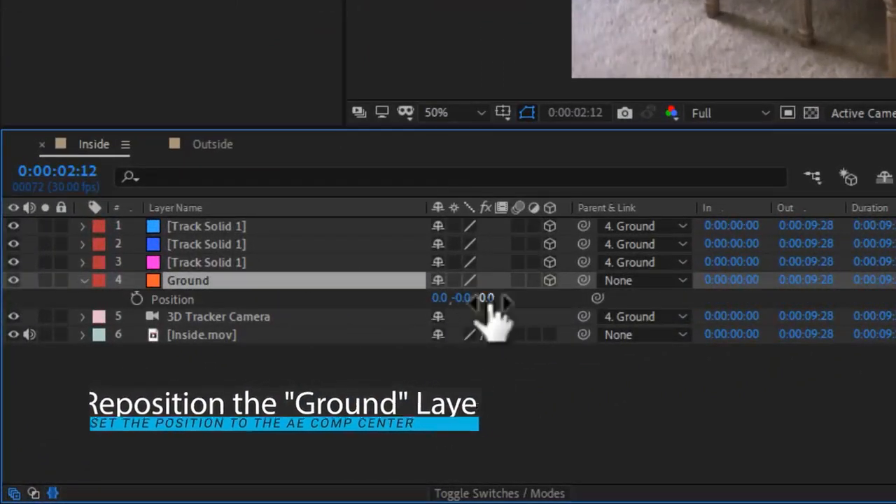
left_click(440, 298)
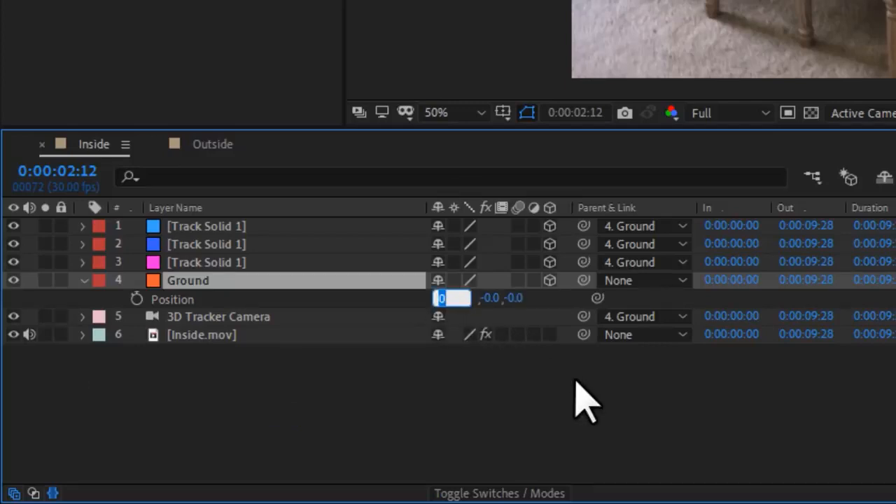
type("960")
key("Return")
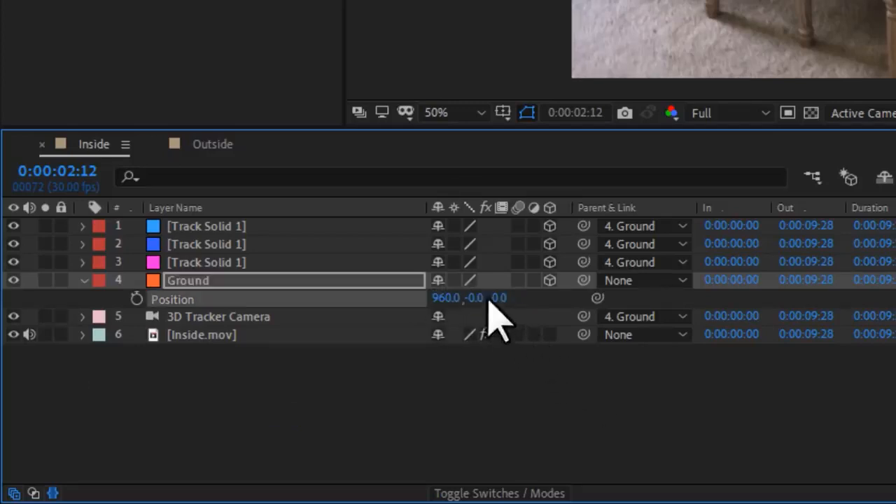
type("540")
key("Return")
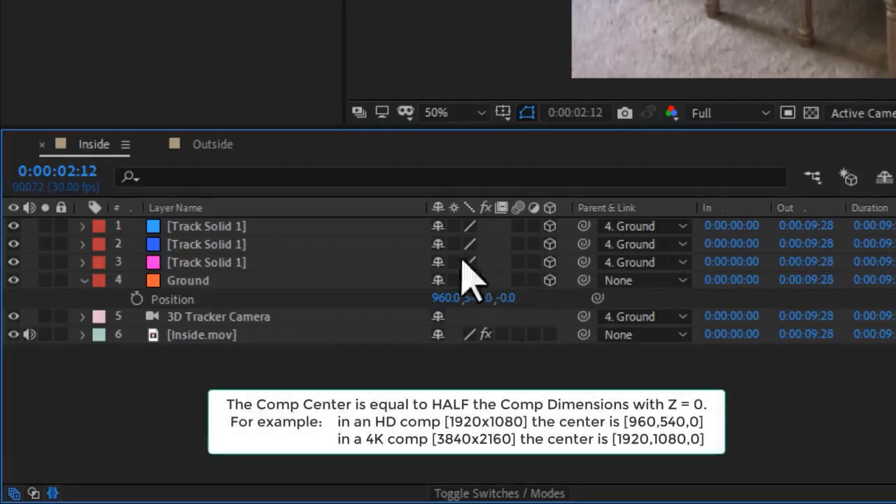
- Set the Ground layer's Z orientation to 0°
key("ctrl+0")
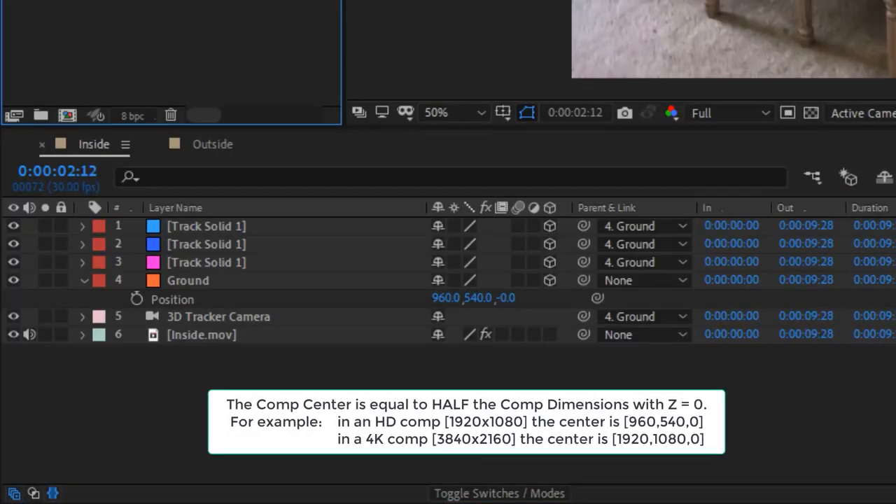
left_click(249, 279)
key("shift+r")
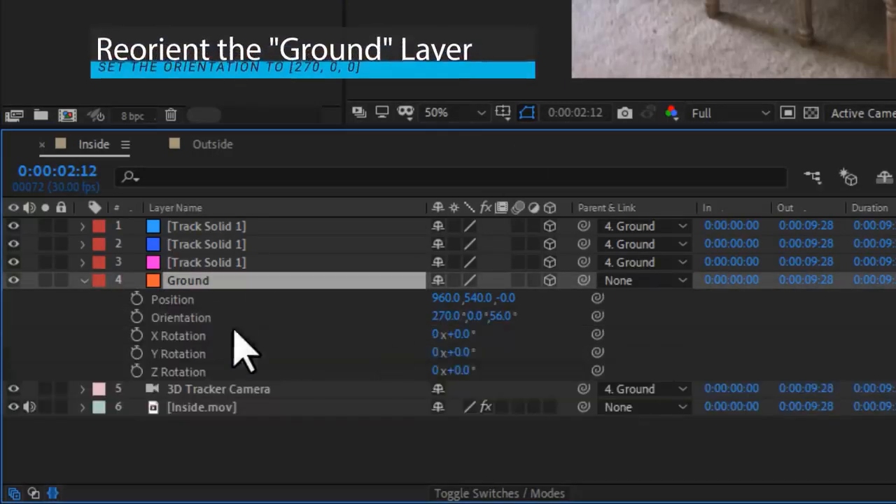
left_click(504, 316)
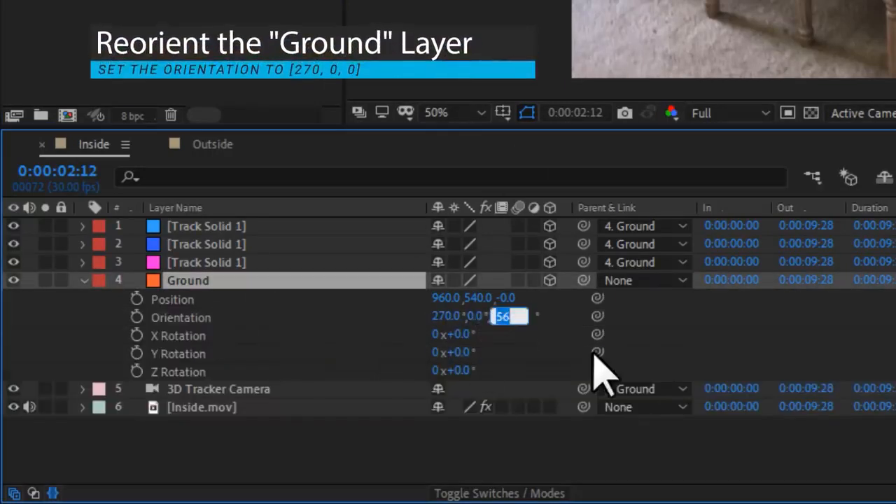
type("0")
key("Return")
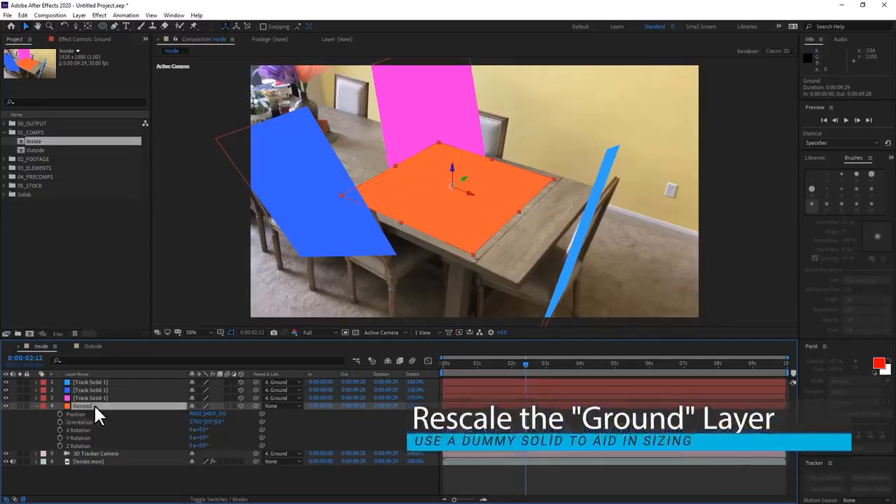
- Reveal the Ground layer's Scale property and add a solid named Dummy as a 3D layer
key("s")
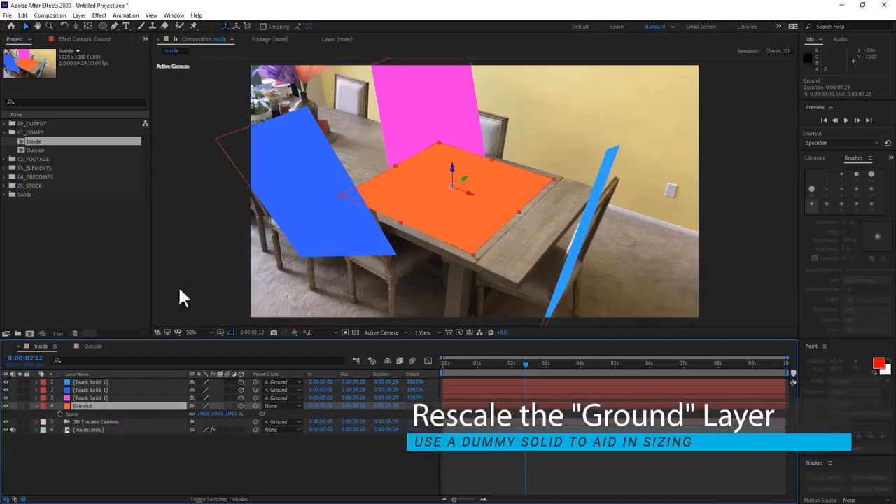
left_click(79, 16)
mouse_move(140, 28)
left_click(241, 38)
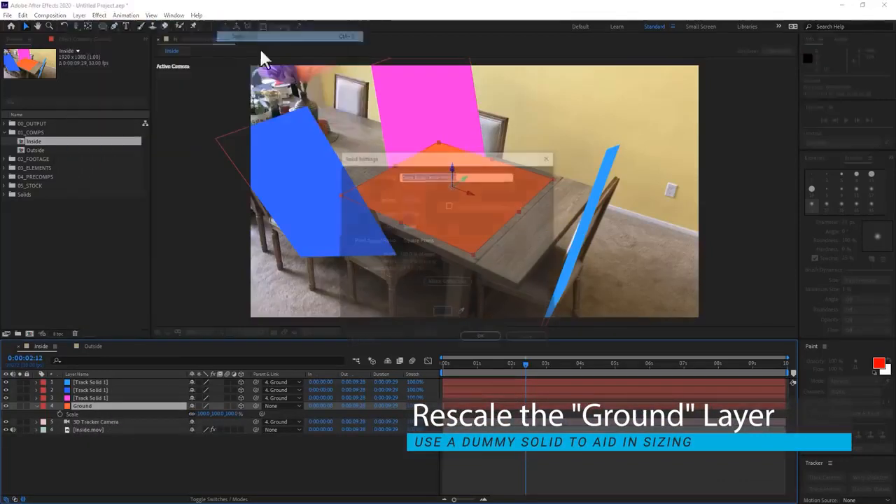
type("Dummy")
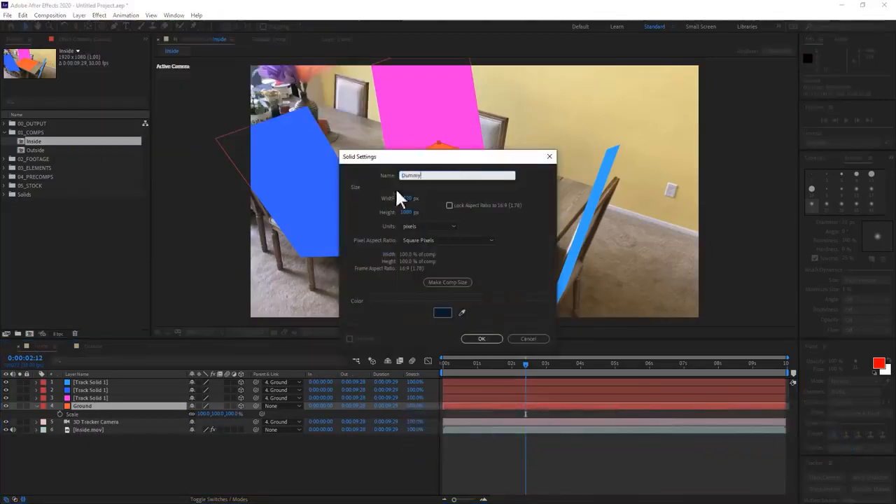
left_click(469, 339)
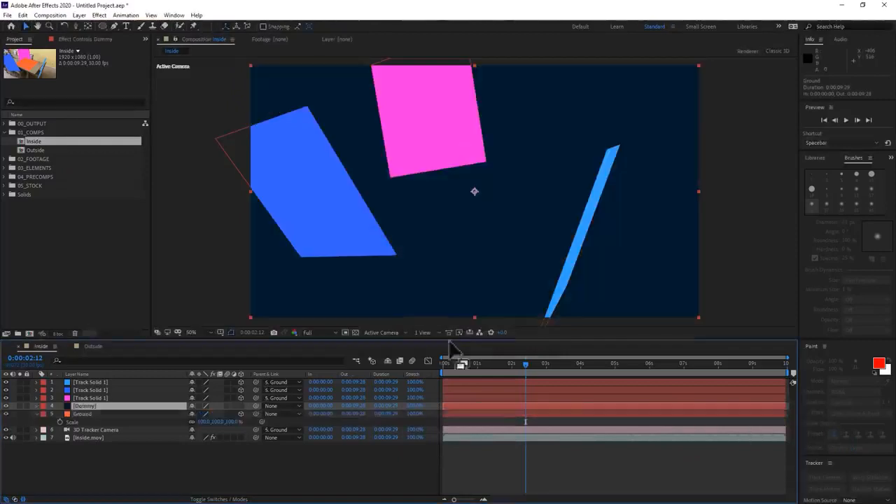
left_click(240, 406)
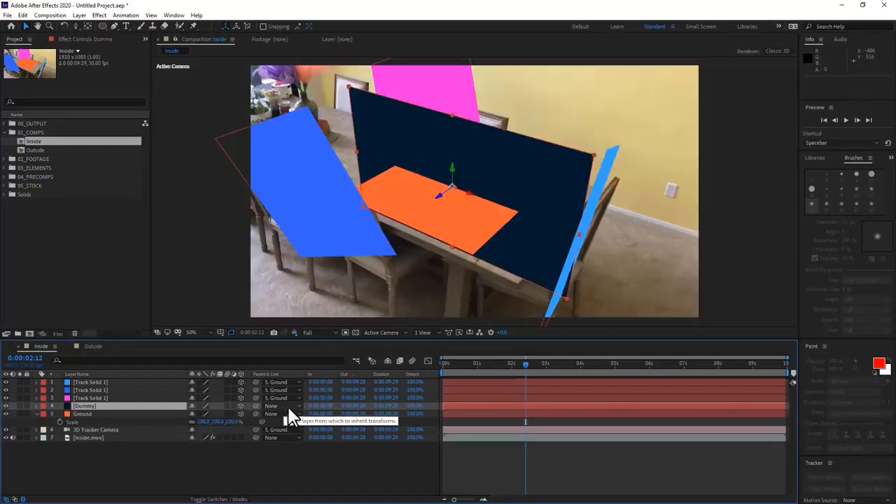
- Scale the Ground layer to 70% using the Dummy solid as a size reference, and delete the Dummy layer
key("s")
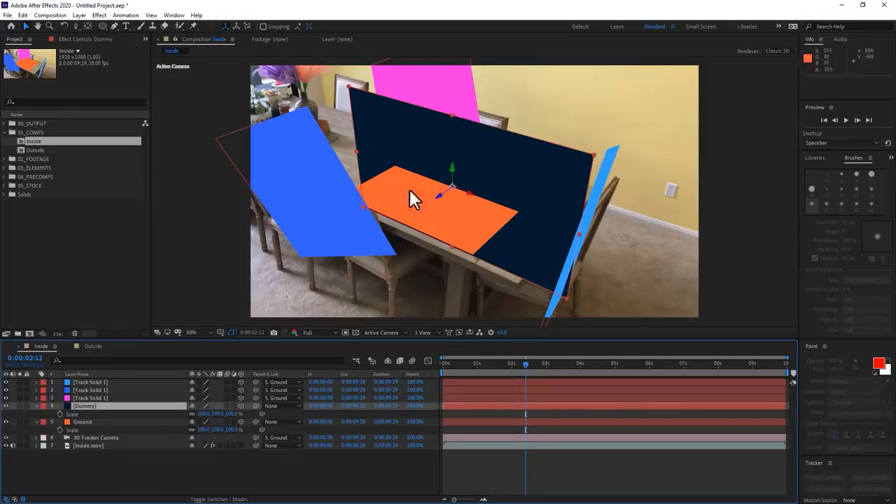
mouse_move(533, 368)
left_mouse_down()
mouse_move(617, 368)
mouse_move(525, 368)
left_mouse_up()
mouse_move(218, 431)
left_mouse_down()
mouse_move(238, 429)
mouse_move(182, 430)
mouse_move(202, 430)
left_mouse_up()
left_click_drag(526, 371, 564, 371)
left_click(99, 406)
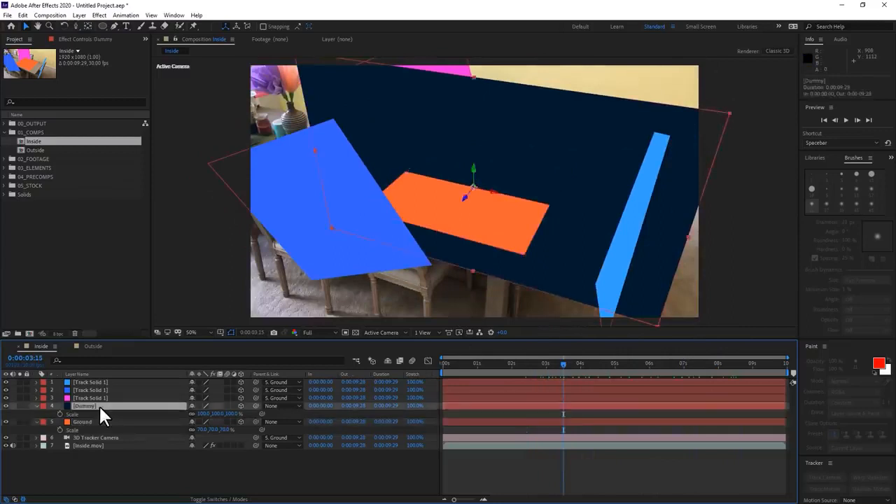
key("Delete")
- Remove the Ground parent from the three track solids and the 3D Tracker Camera
left_click(105, 382)
left_click(93, 422, "shift")
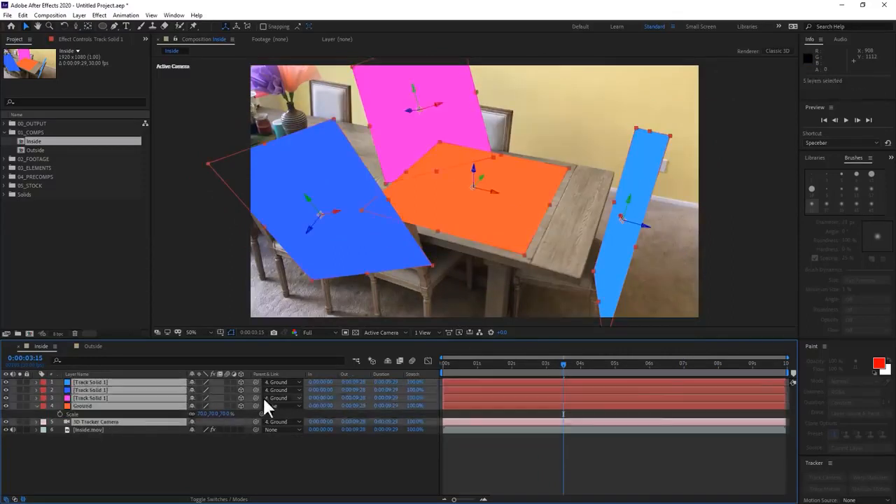
left_click(280, 405)
left_click(283, 409)
left_click(355, 474)
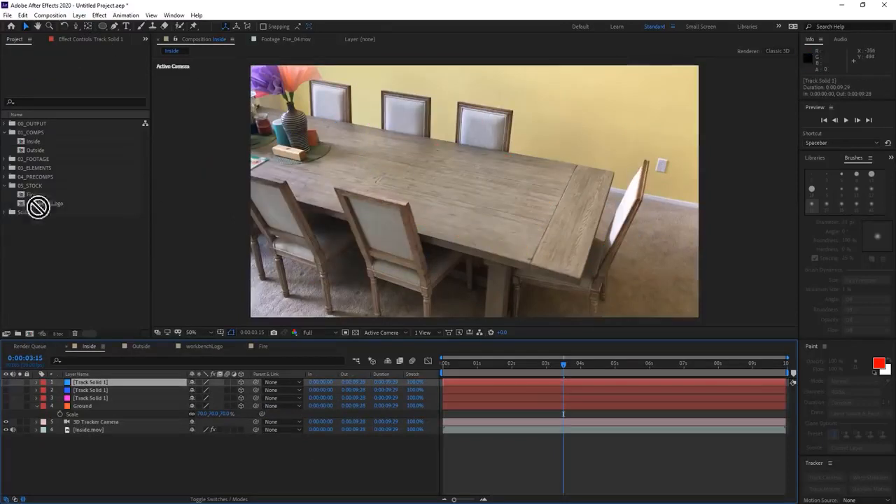
- Add the Fire composition to Inside as a 3D layer and check its placement on the table
left_click_drag(38, 207, 188, 380)
left_click(240, 382)
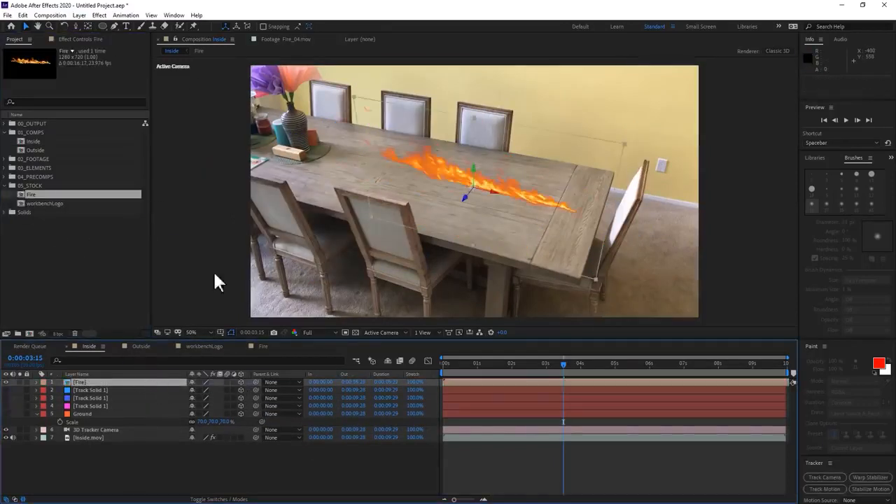
mouse_move(564, 364)
left_mouse_down()
mouse_move(539, 366)
mouse_move(670, 366)
mouse_move(547, 363)
left_mouse_up()
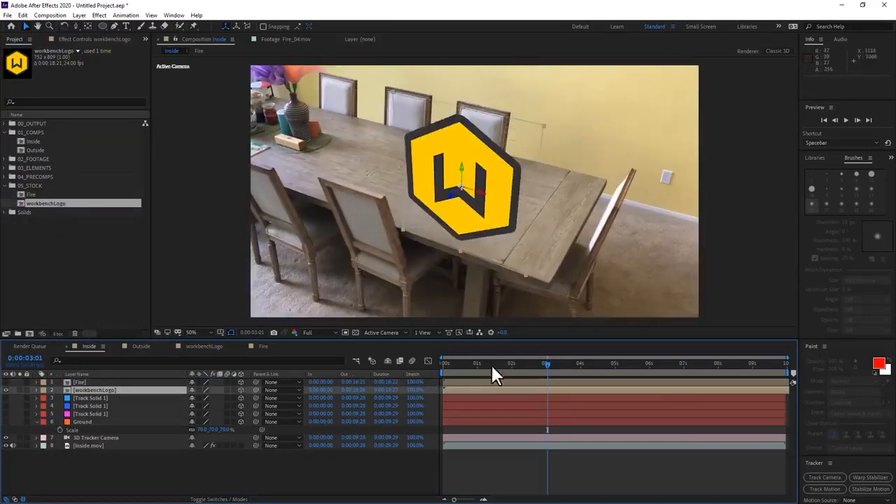
- Raise the workbenchLogo layer above the tabletop and scale it to 57%, checking its placement at several times
mouse_move(492, 365)
left_mouse_down()
mouse_move(665, 365)
mouse_move(508, 365)
left_mouse_up()
left_click_drag(450, 168, 467, 112)
left_click_drag(512, 368, 633, 364)
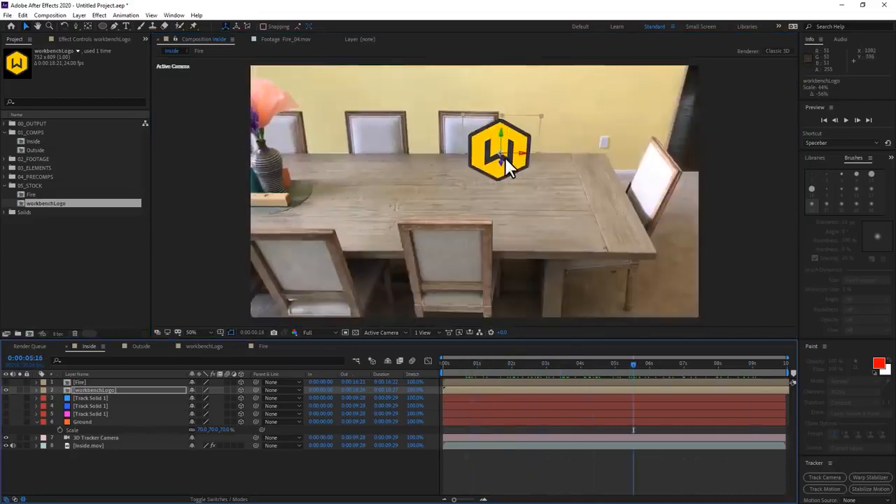
key("period")
left_click_drag(530, 180, 517, 166)
left_click_drag(665, 363, 578, 367)
- Hide the workbenchLogo layer and add a solid named Particular with the Trapcode Particular effect
left_click(6, 390)
left_click(80, 14)
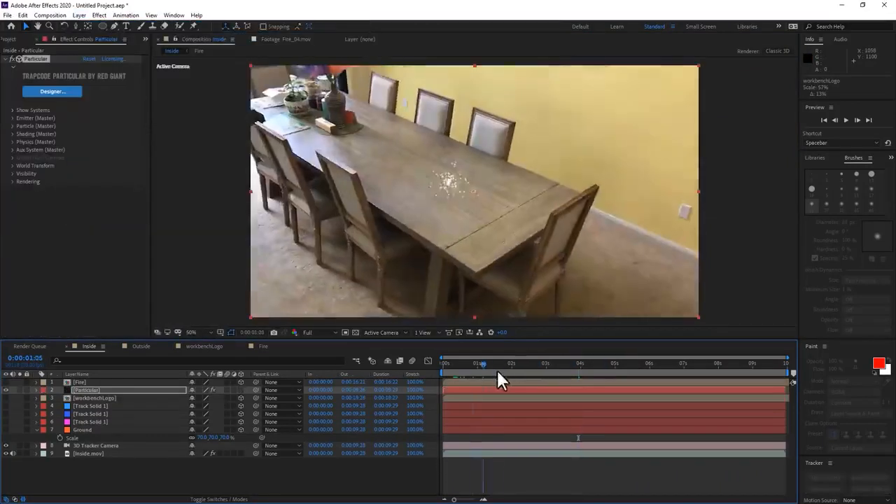
left_click_drag(497, 370, 518, 378)
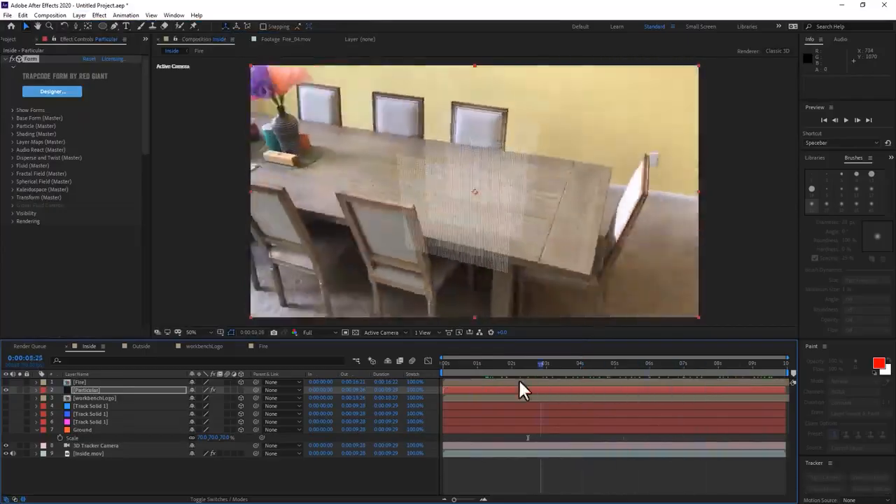
left_click(866, 35)
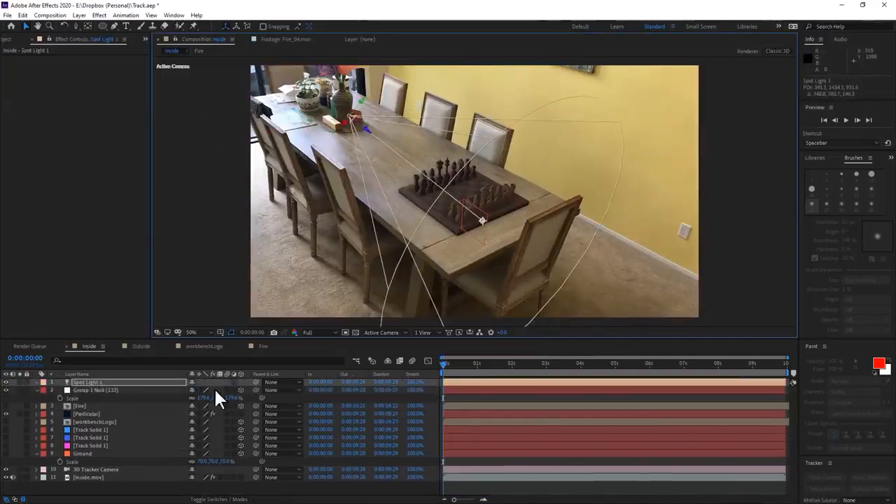
- Adjust Spot Light 1's point of interest near the chess set and change the composition view
key("p")
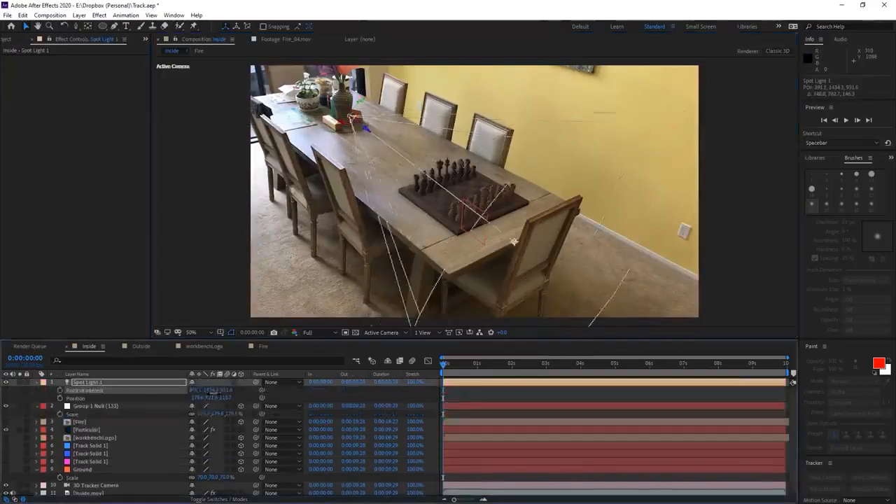
left_click_drag(212, 396, 373, 361)
left_click(384, 333)
left_click(392, 377)
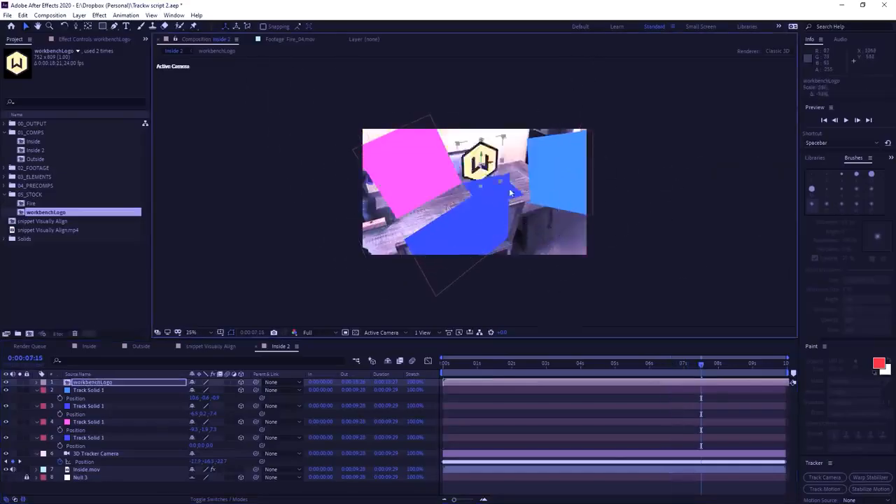
scroll(554, 232, "up", 4)
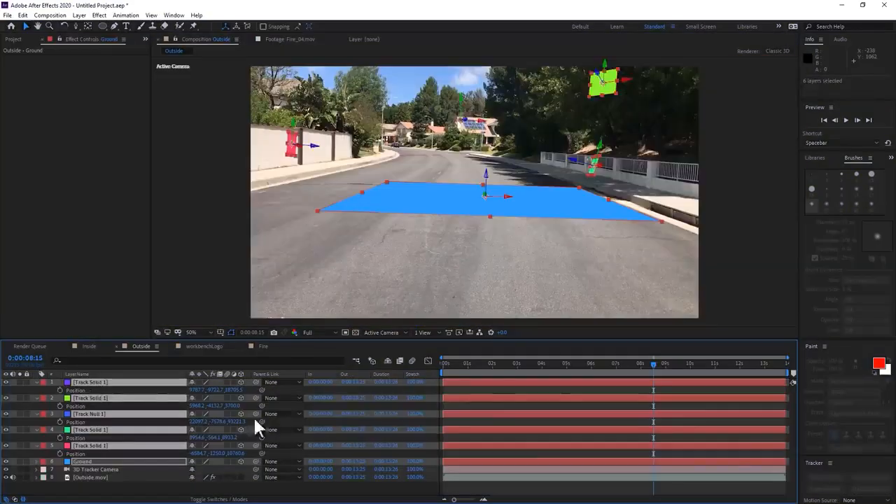
- Move the Outside composition's Ground layer beneath the 3D Tracker Camera and collapse the track layers' properties
left_click(289, 396)
left_click(154, 469)
left_click(127, 488)
left_click_drag(116, 462, 110, 473)
left_click(101, 446)
left_click(100, 382, "shift")
left_click(37, 382)
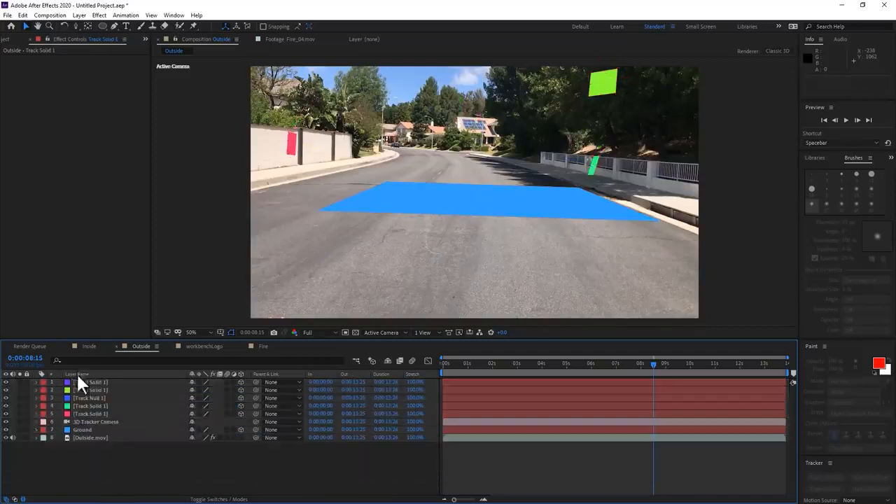
- Parent the track layers and 3D Tracker Camera to Ground, and reveal the Ground layer's Position property
left_click(99, 421, "ctrl")
left_click_drag(121, 426, 121, 428)
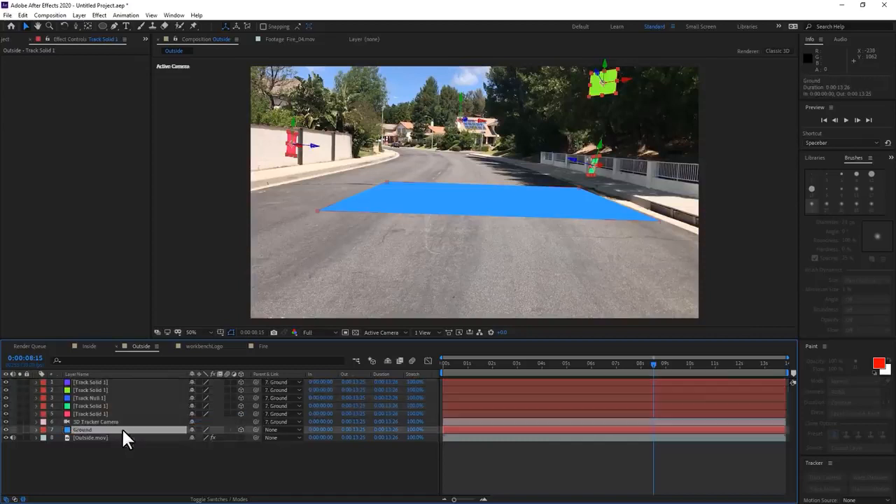
left_click(121, 428)
key("p")
key("Return")
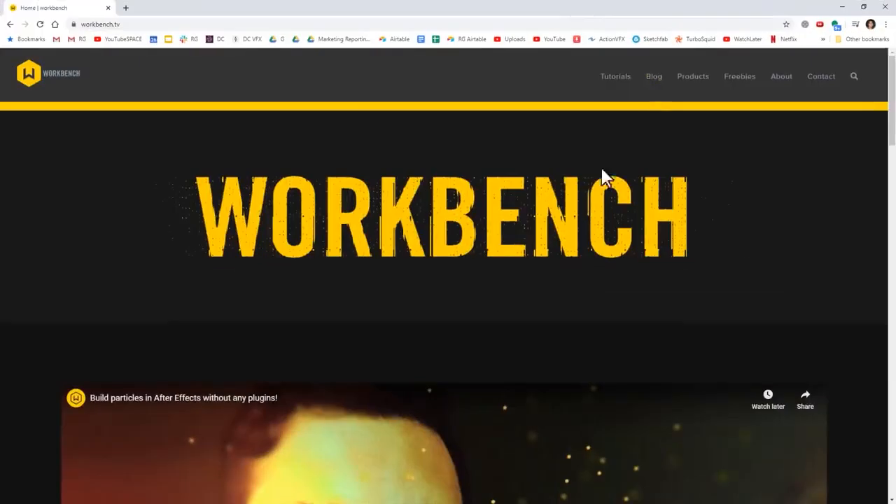
- Switch to the browser and look through the Freebies page of workbench.tv for the script
scroll(780, 272, "down", 4)
scroll(774, 231, "up", 4)
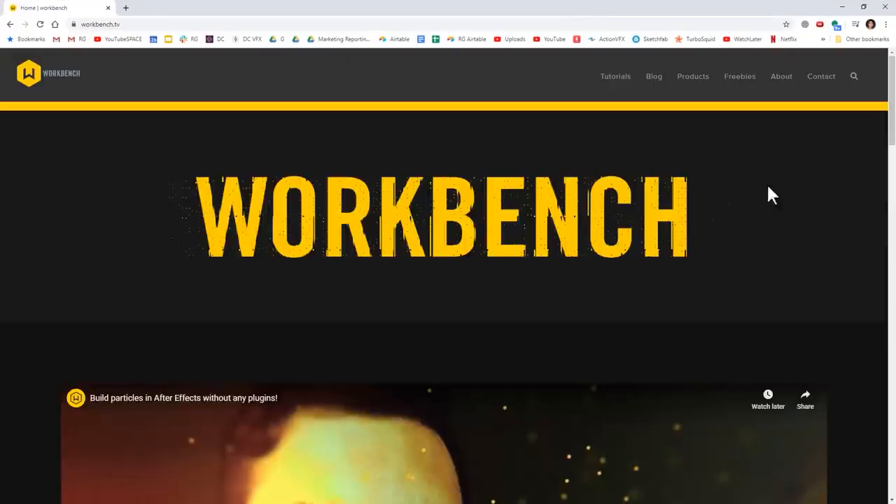
left_click(738, 77)
scroll(188, 369, "down", 15)
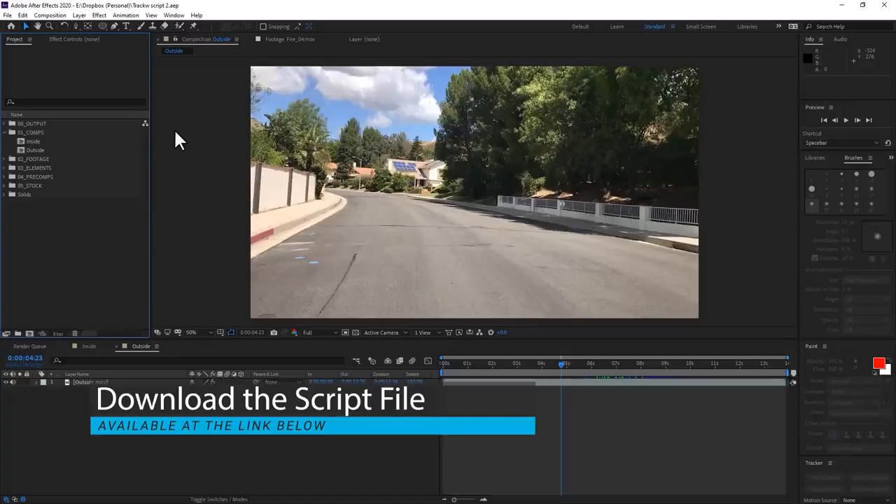
- Switch to After Effects, run the NormalizeTrack script and reshape its palette into a horizontal row
left_click(8, 15)
mouse_move(88, 269)
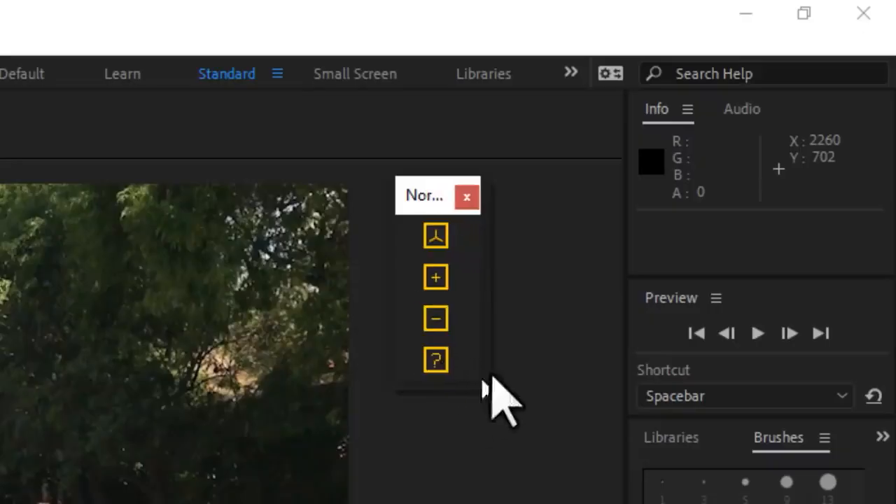
left_click_drag(490, 378, 547, 261)
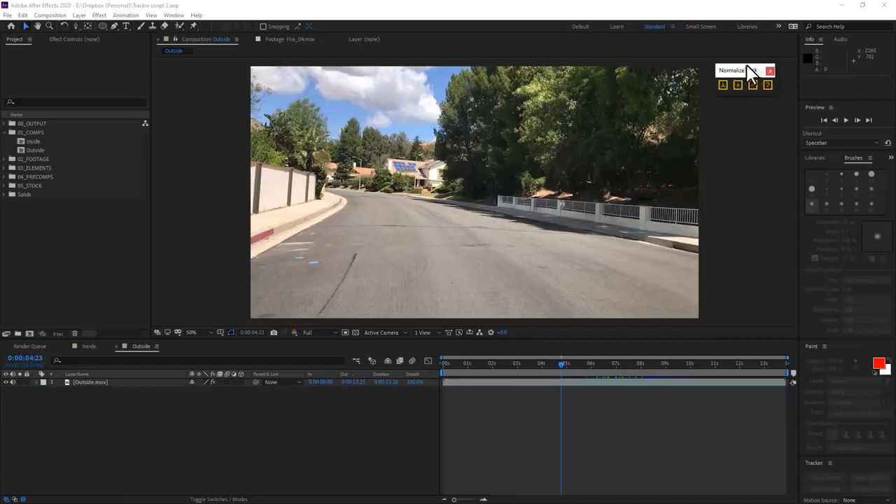
left_click_drag(482, 184, 511, 180)
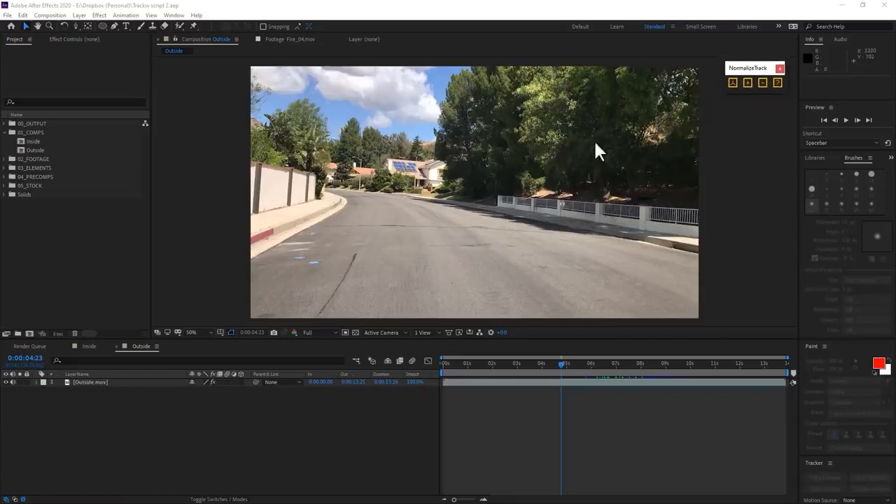
- Create a solid and camera from three road track points of Outside.mov's 3D Camera Tracker at 0:00:08:24
left_click(77, 383)
left_click(84, 39)
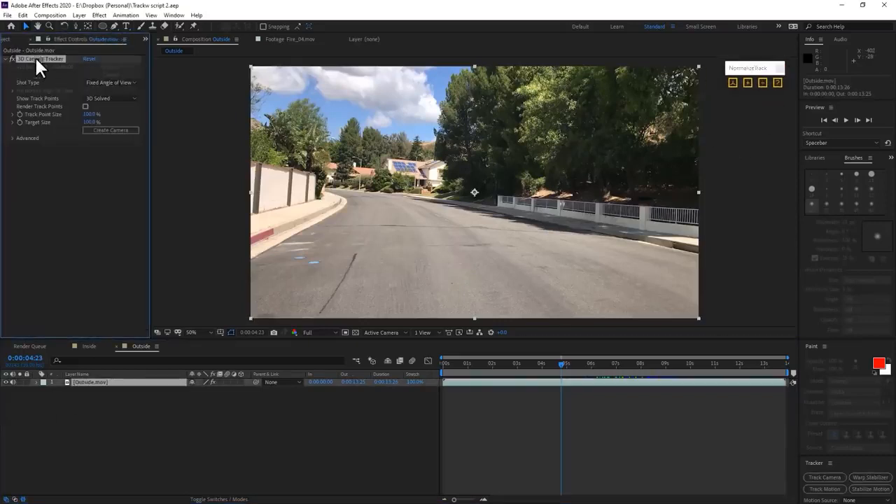
left_click_drag(500, 369, 662, 369)
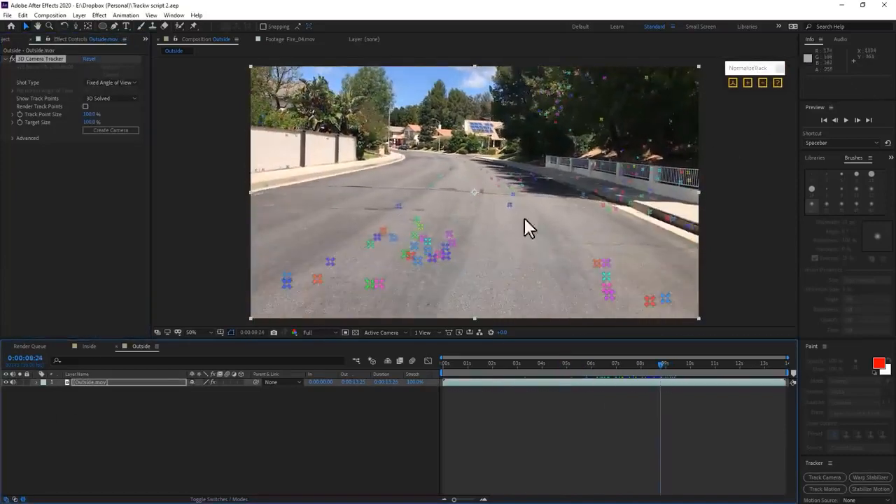
left_click(495, 178)
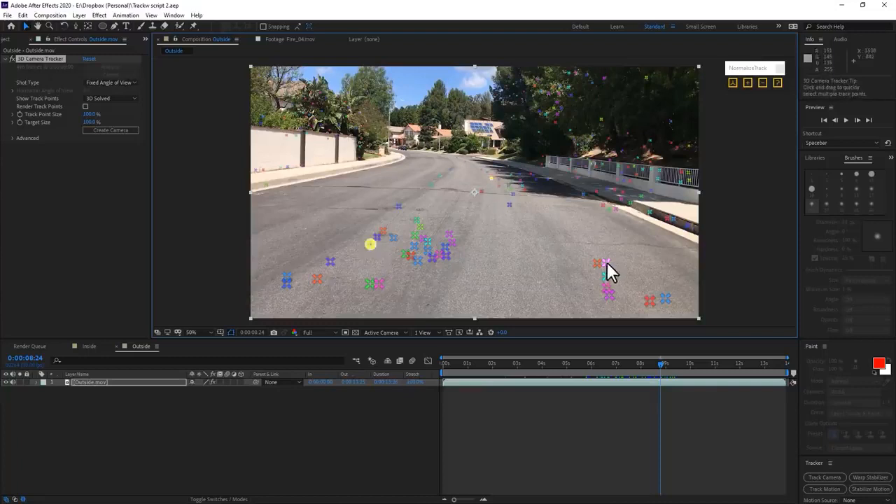
right_click(503, 220)
left_click(564, 306)
right_click(493, 212)
left_click(518, 226)
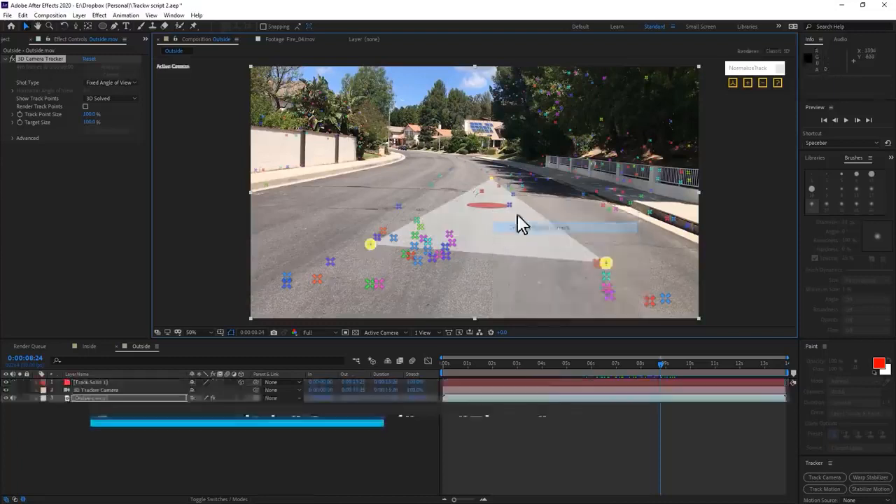
- Rename the road's track solid as Ground
left_click(103, 383)
key("Return")
type("Ground")
key("Return")
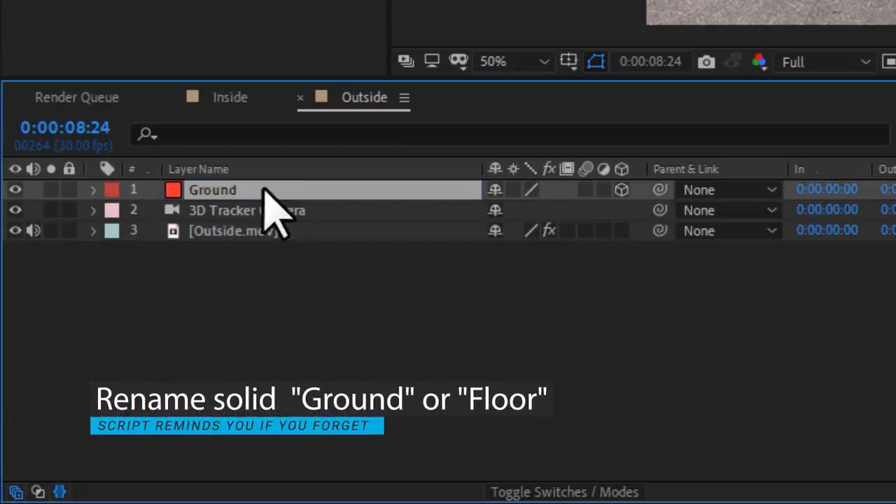
- Create track solids on the white wall and on the fence across the street, and check how they track
left_click(452, 231)
left_click(42, 59)
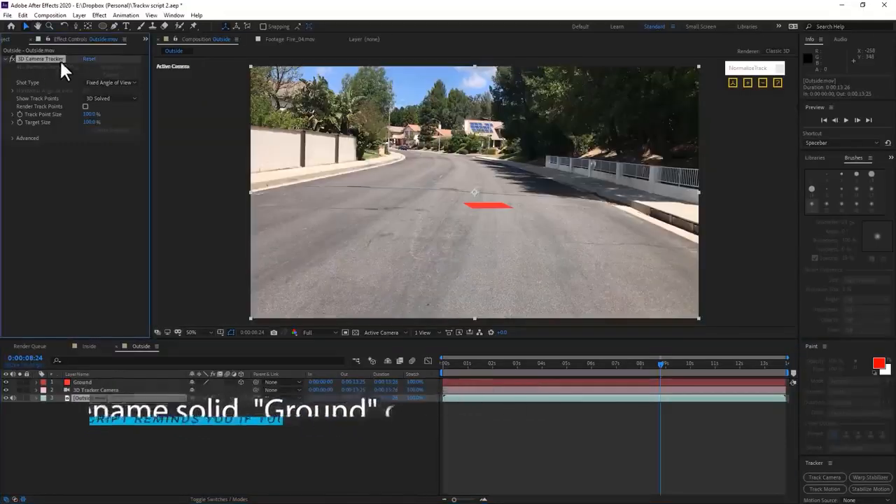
right_click(281, 149)
left_click(308, 174)
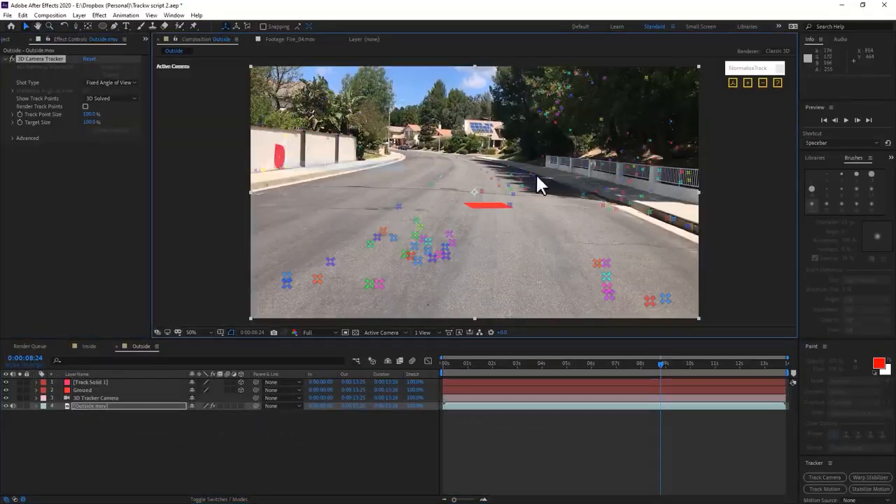
right_click(630, 174)
left_click(664, 189)
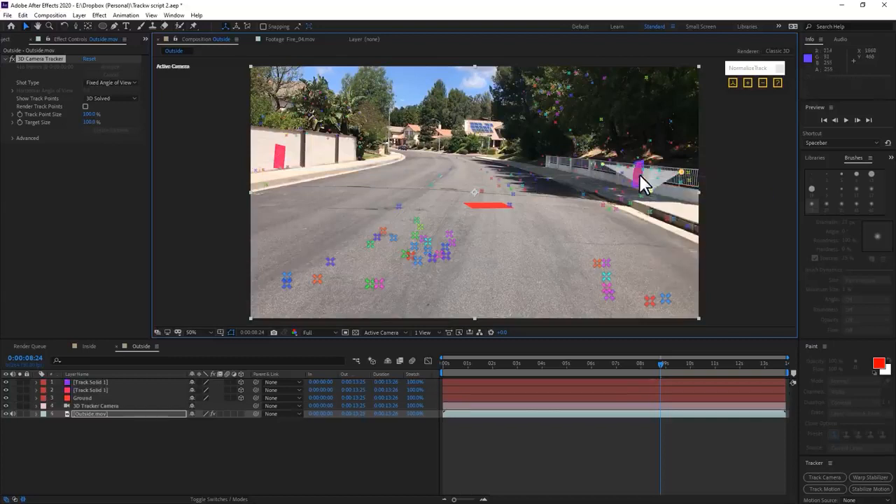
left_click_drag(635, 370, 646, 429)
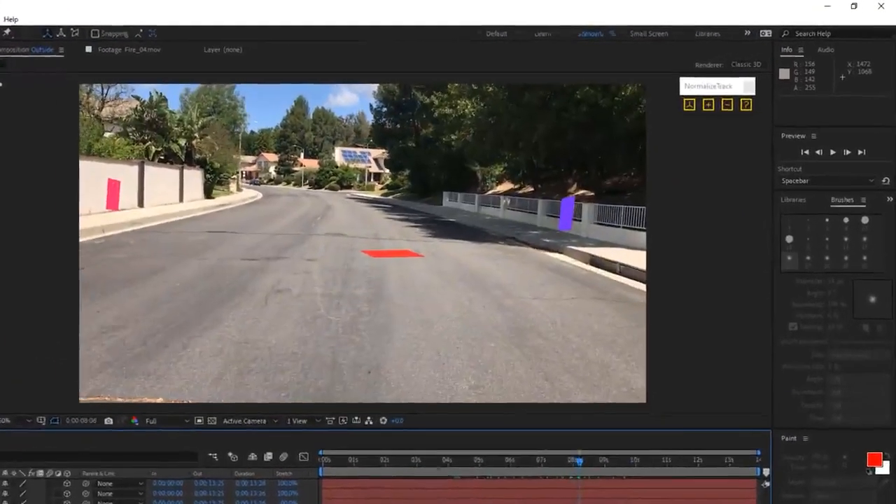
- Rotate the Ground solid slightly to line it up with the street
left_click(277, 153)
left_click(499, 200)
key("w")
left_click_drag(366, 252, 369, 248)
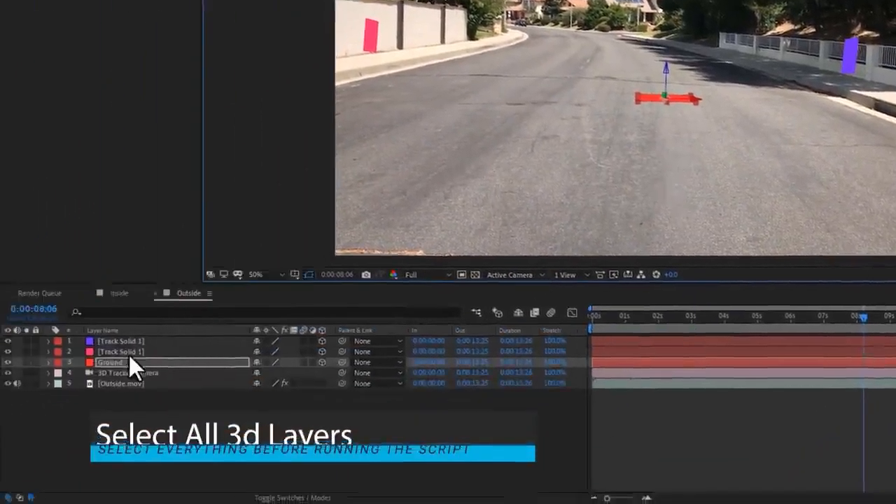
- Normalize the track with both track solids and Ground selected, and reveal Ground's orientation and rotation properties
left_click(122, 341)
left_click(125, 362, "shift")
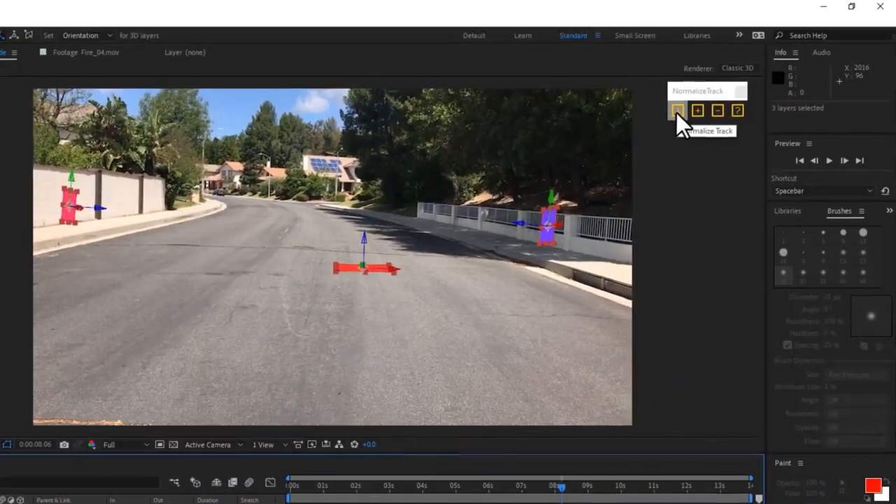
left_click(715, 89)
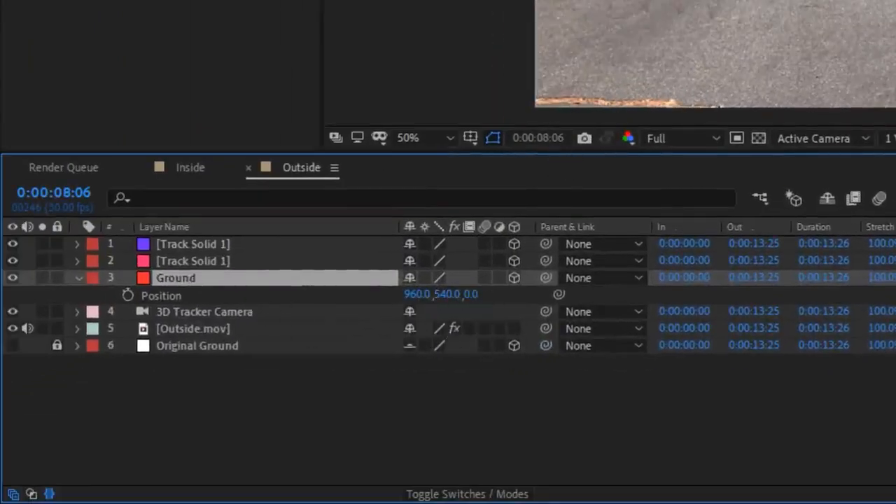
key("shift+r")
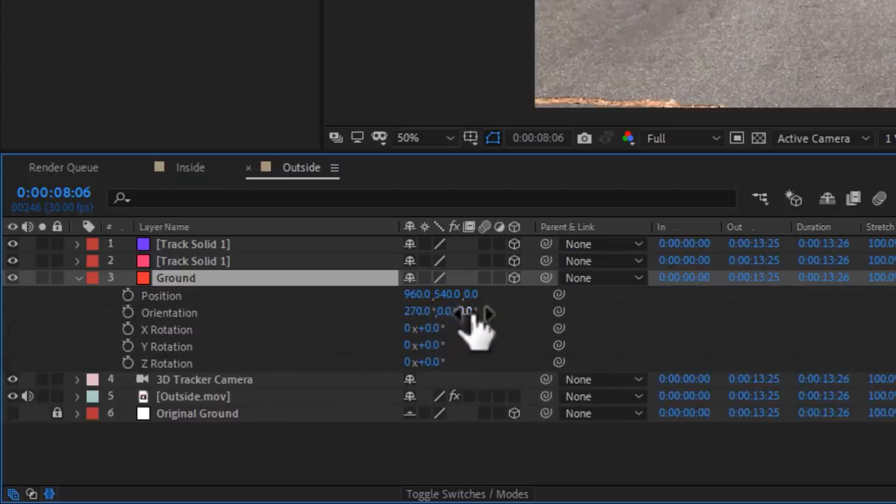
key("ctrl+0")
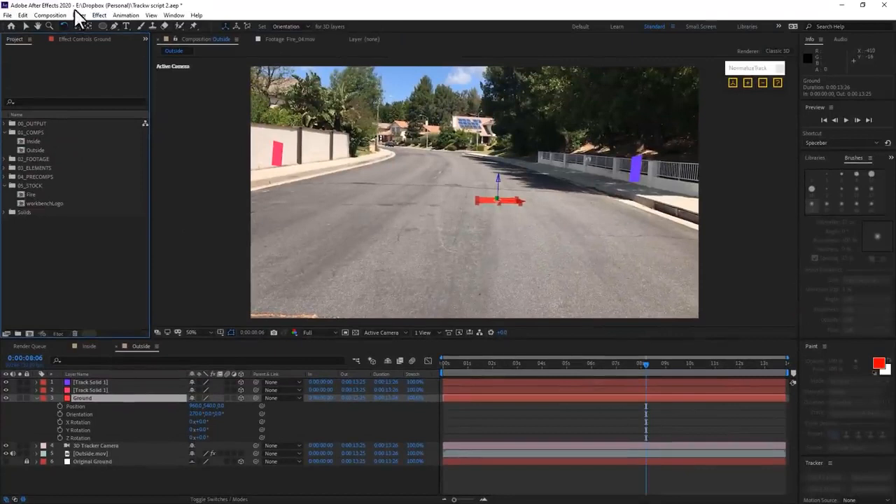
- Create a comp-size solid, make it a 3D layer to check its placement on the road, and delete it again
left_click(79, 15)
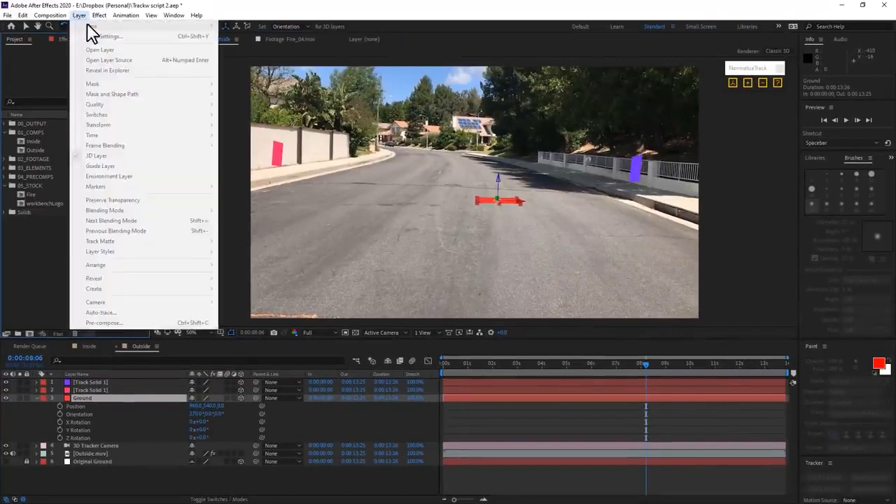
left_click(189, 84)
left_click(79, 16)
mouse_move(80, 26)
left_click(241, 37)
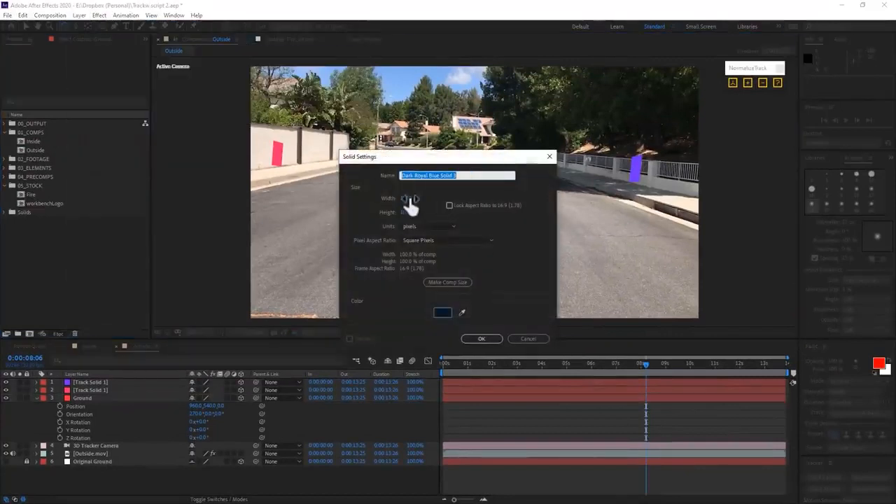
left_click(482, 339)
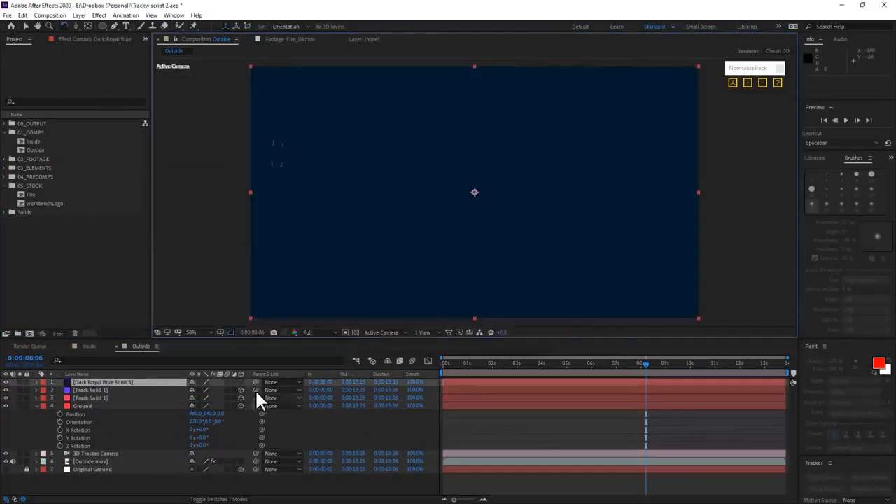
left_click(241, 382)
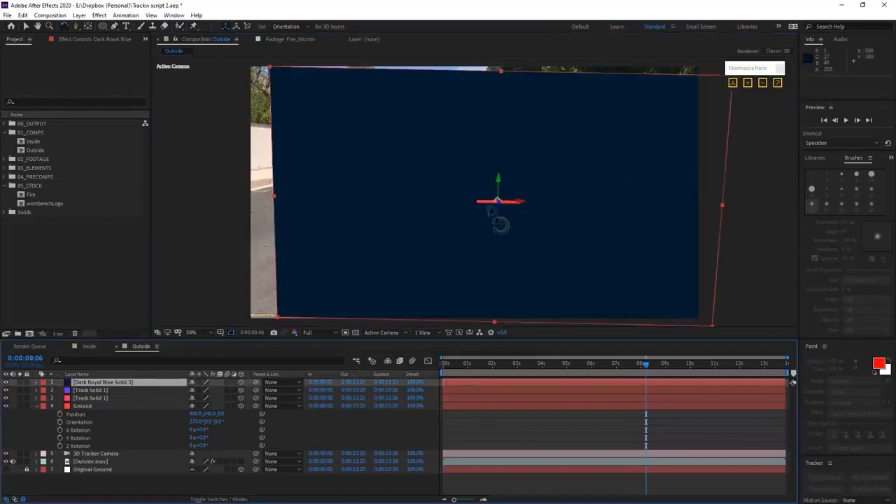
left_click_drag(656, 361, 663, 387)
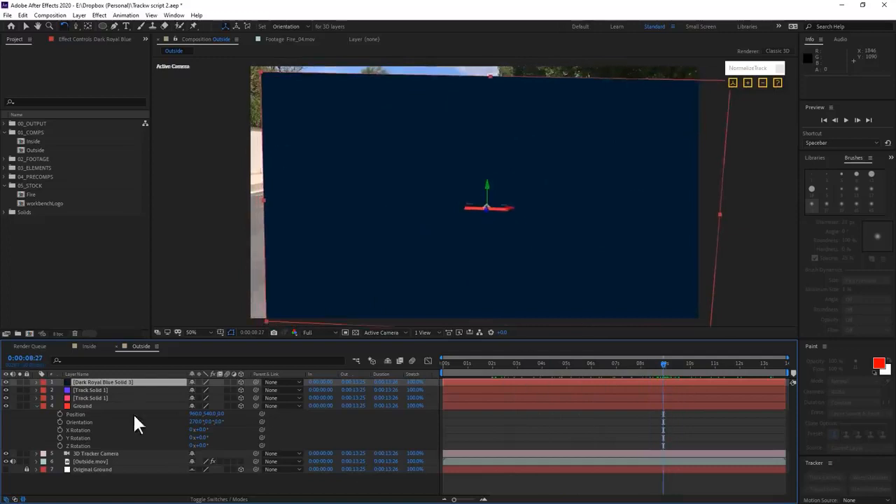
left_click(133, 382)
key("Delete")
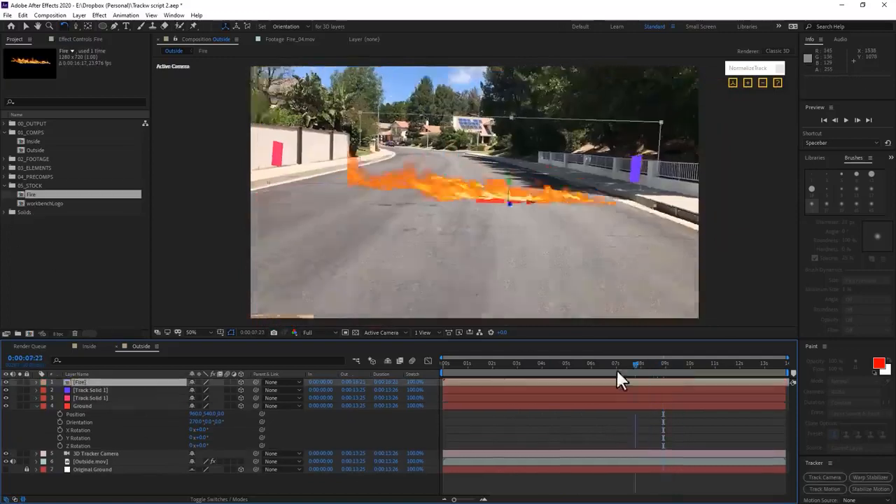
- Scrub through the street shot to check how the Fire and workbenchLogo layers track on the road
left_click_drag(617, 369, 726, 383)
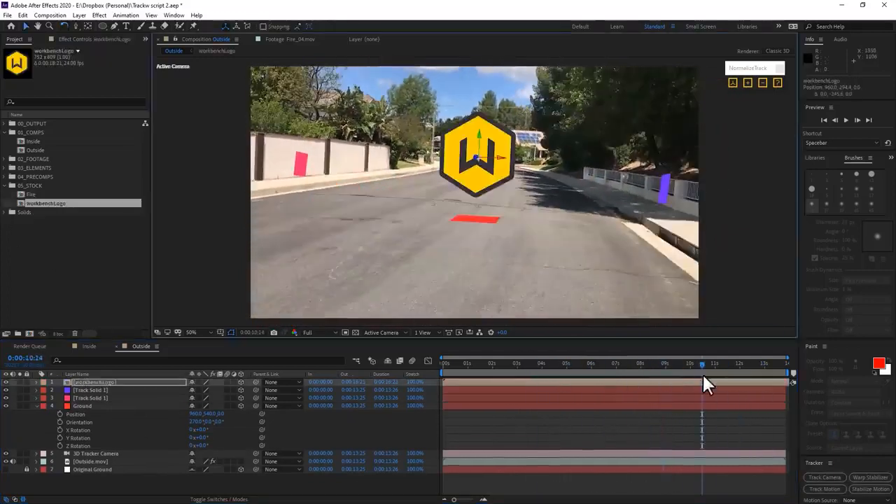
left_click_drag(650, 366, 685, 366)
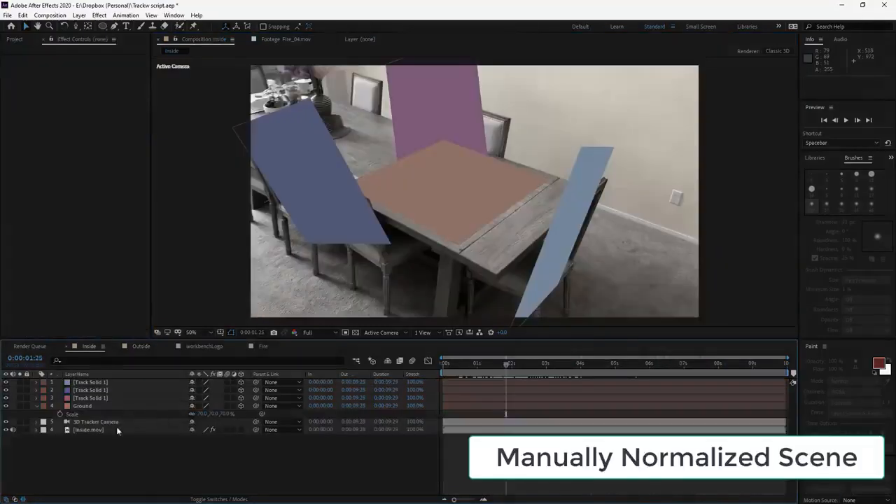
- Create a track solid from the wall outlet's track points in the manually normalized Inside scene and check how it sits
left_click(112, 429)
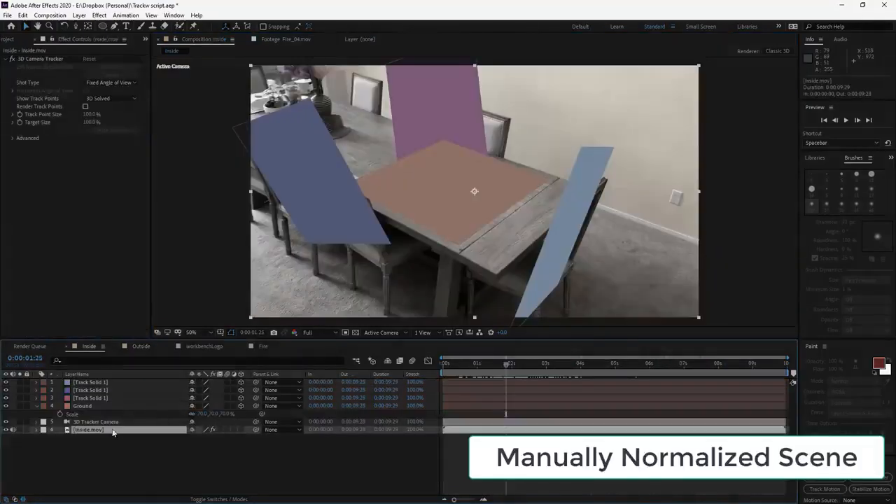
left_click(34, 61)
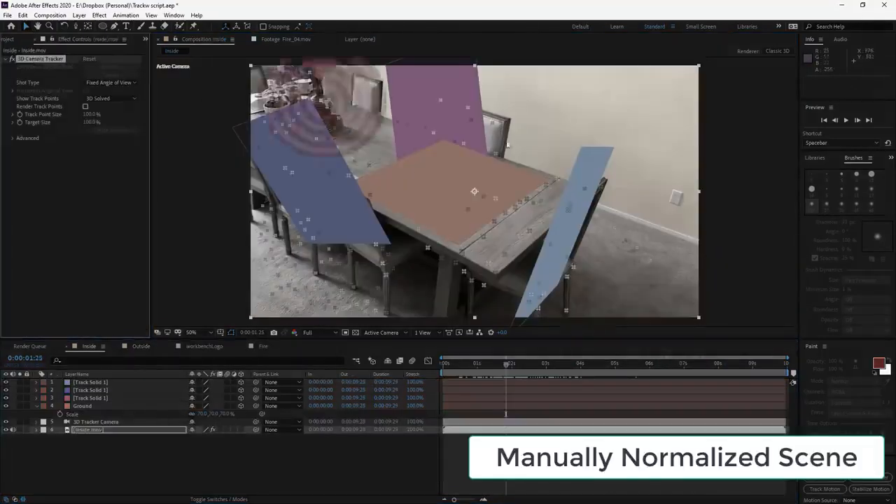
left_click(677, 204)
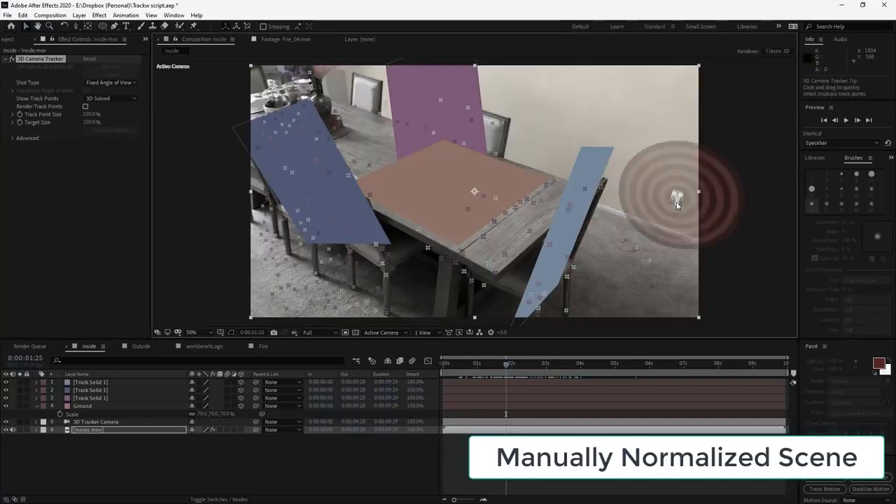
right_click(677, 200)
left_click(697, 215)
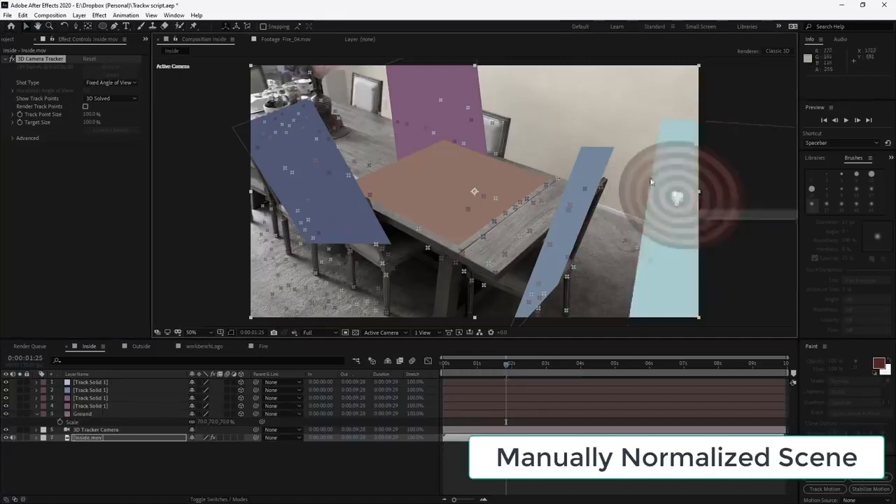
key("comma")
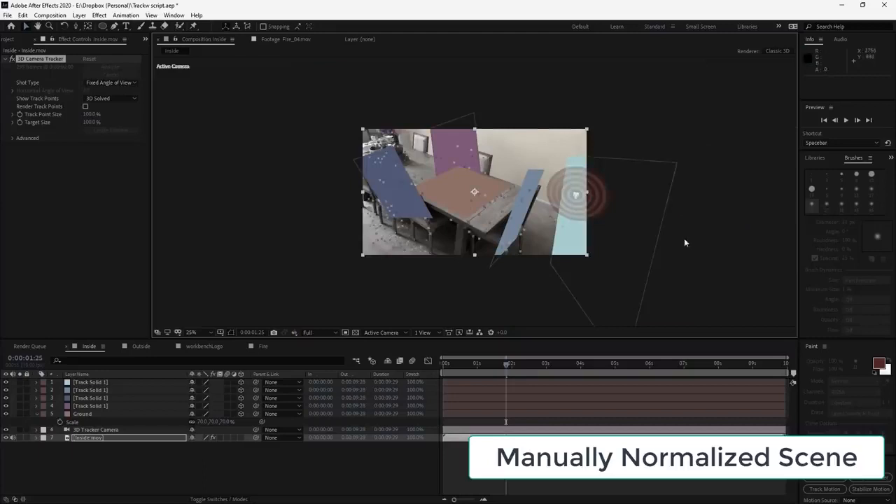
left_click(633, 245)
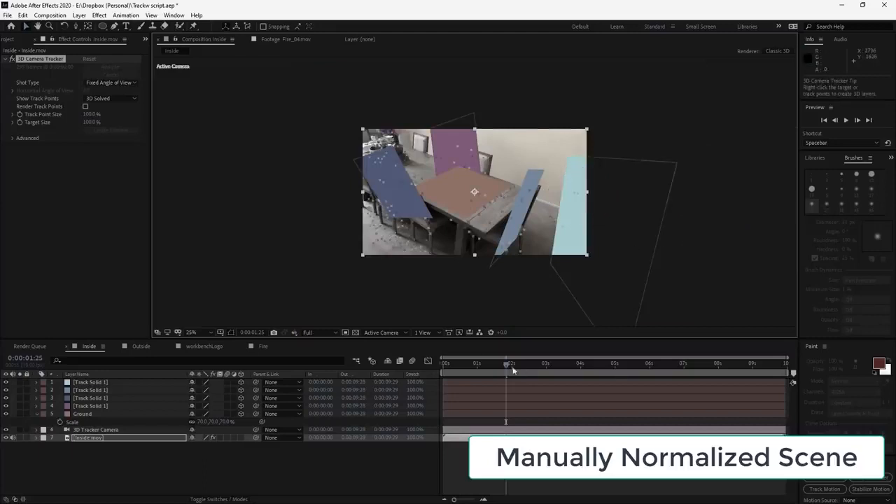
left_click_drag(513, 367, 557, 355)
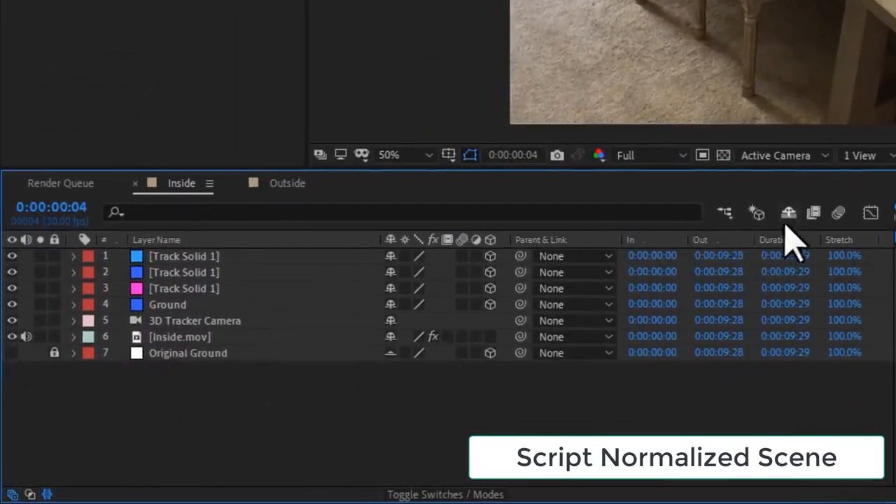
- Toggle the hiding of shy layers and create a track solid on the wall outlet in the script-normalized Inside scene
left_click(790, 214)
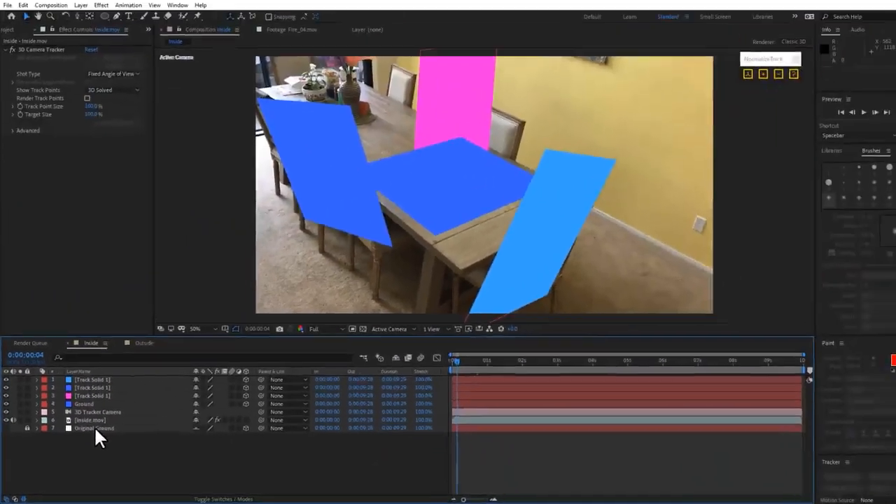
left_click(93, 424)
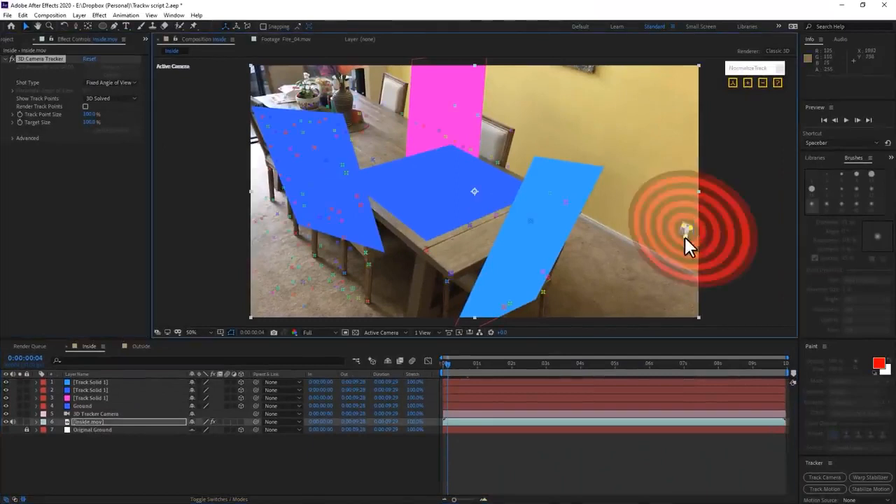
right_click(686, 228)
left_click(700, 246)
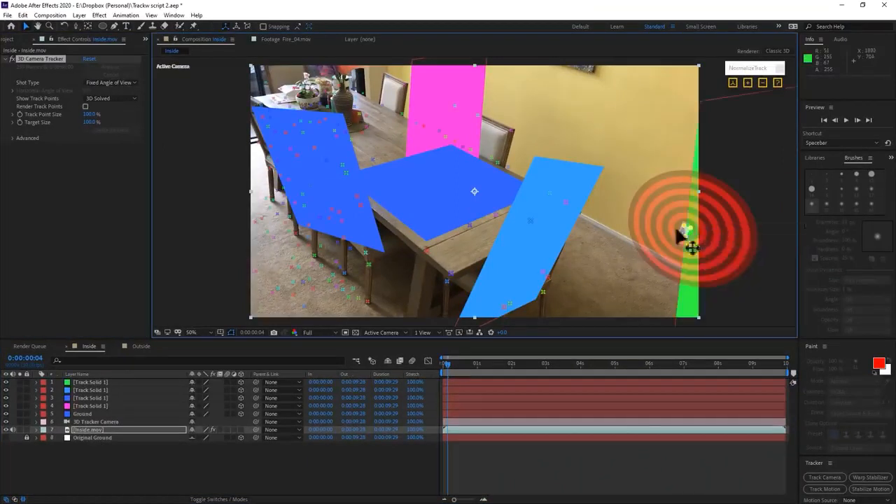
left_click(739, 215)
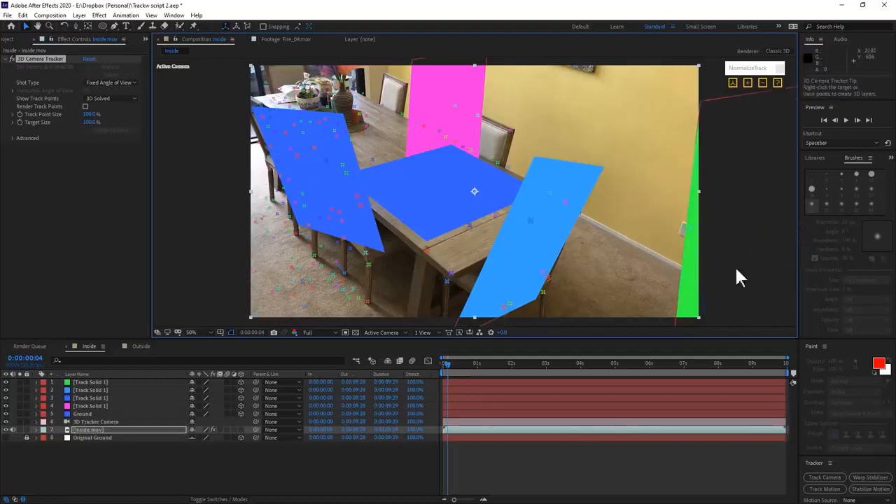
- Add the new wall outlet track solid to the normalized scene with NormalizeTrack and check how it tracks
left_click(124, 381)
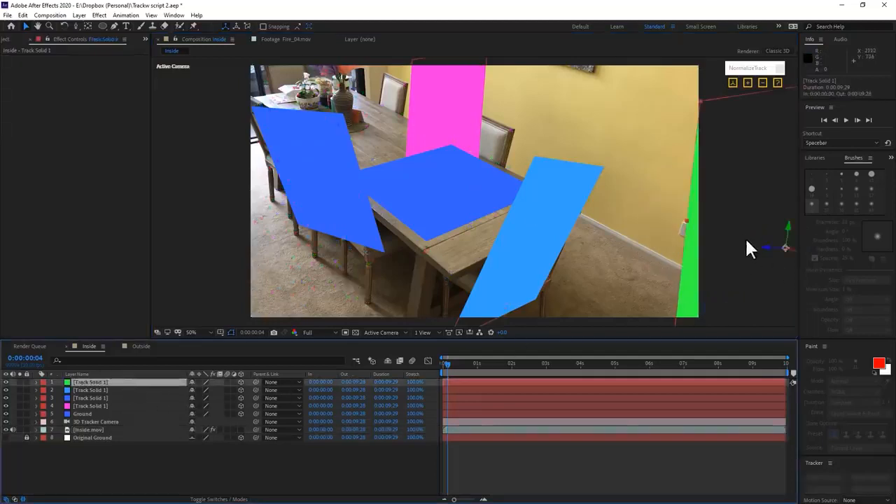
left_click(748, 82)
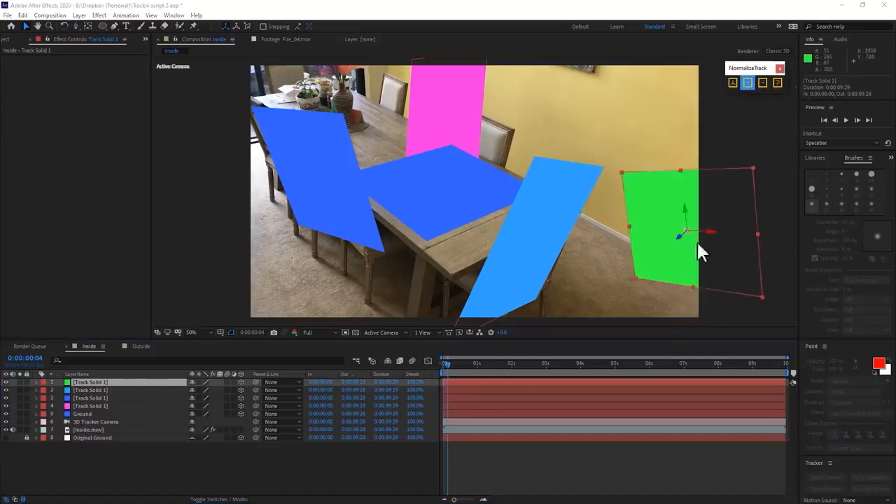
left_click_drag(476, 354, 551, 361)
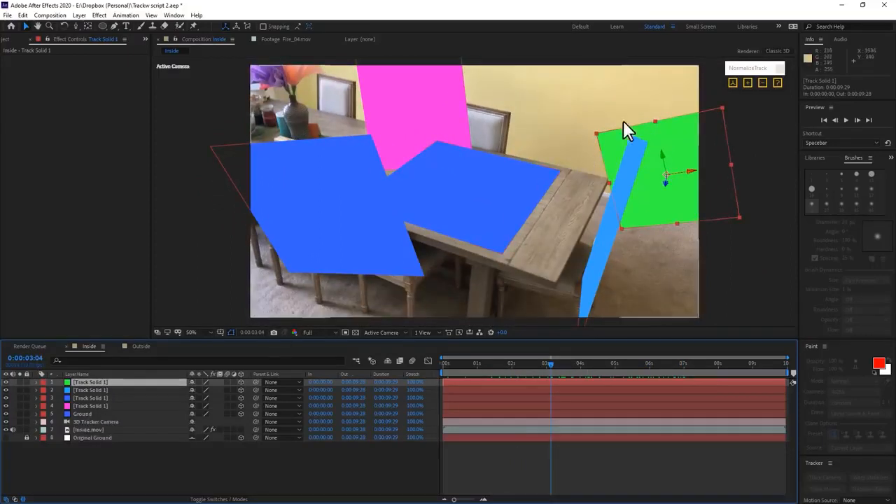
- Revert the normalization of the four track solids and Ground with NormalizeTrack, and normalize them again
left_click(83, 411, "shift")
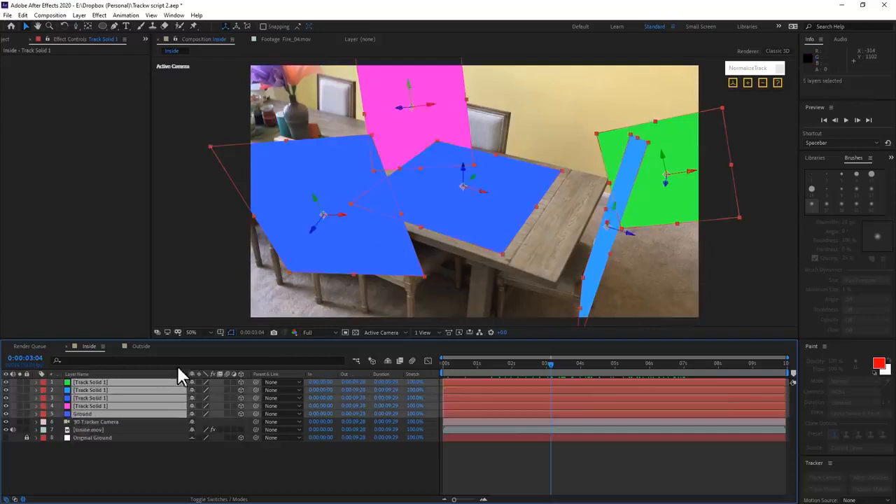
left_click(763, 78)
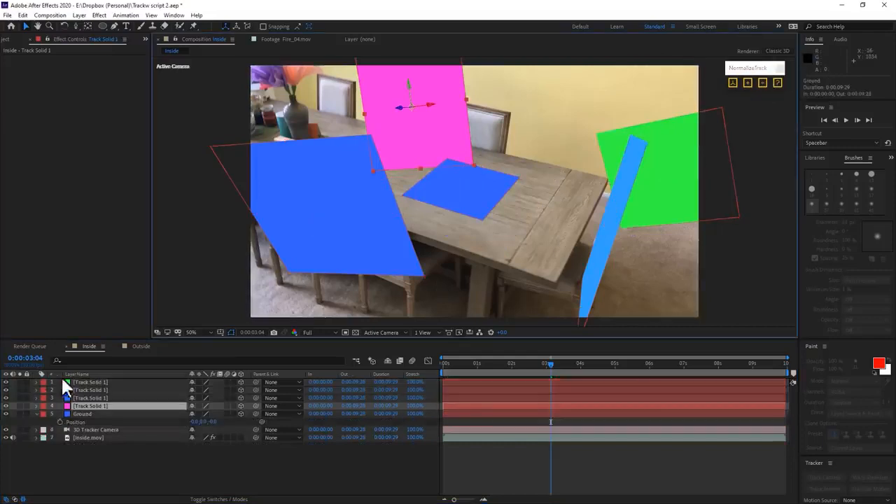
left_click(80, 413)
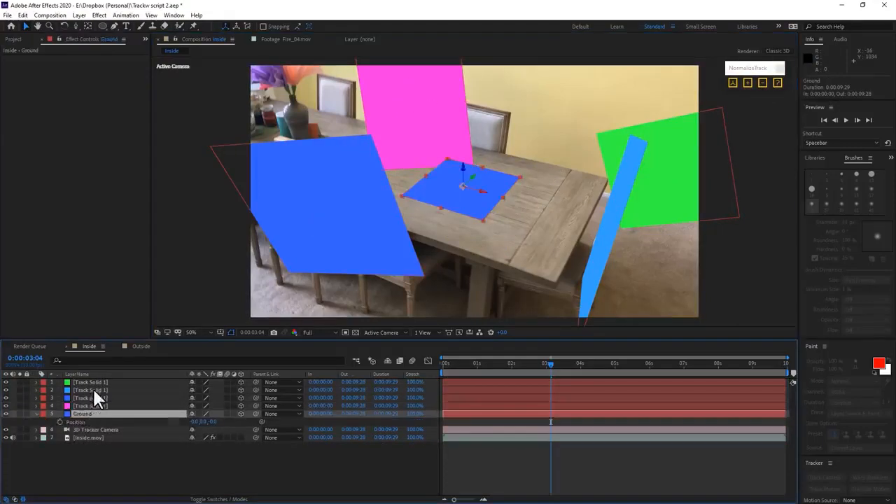
left_click(96, 381, "shift")
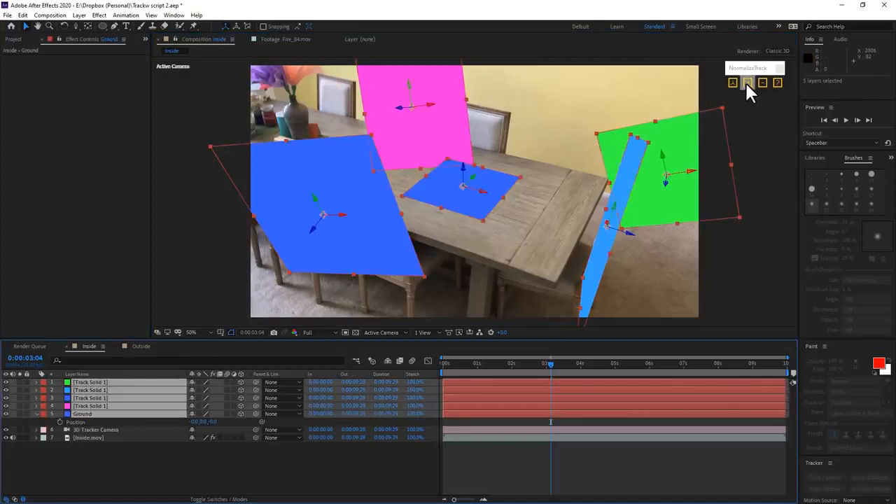
left_click(734, 82)
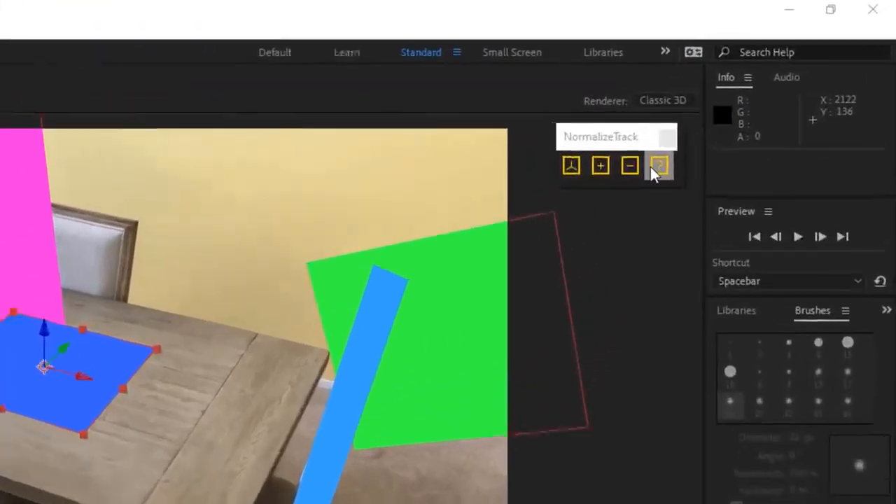
- Open NormalizeTrack's help and browse the Workbench website down to its featured products
left_click(653, 170)
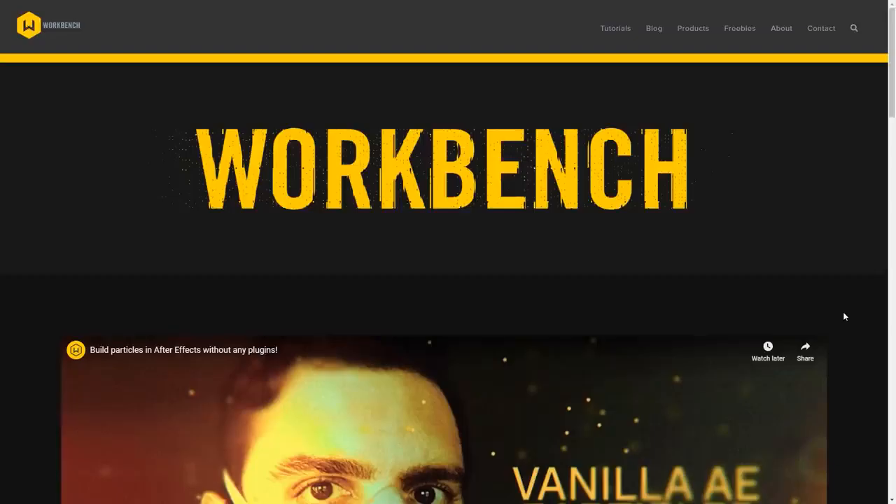
scroll(844, 315, "down", 4)
scroll(843, 316, "down", 8)
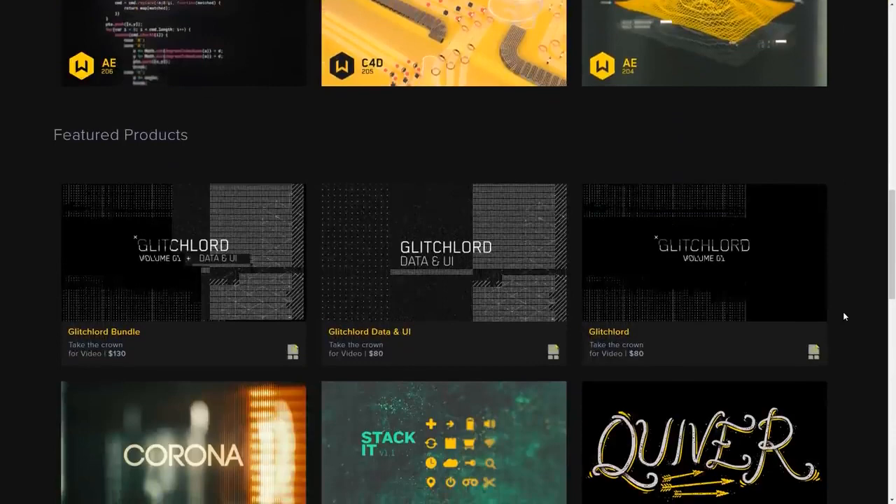
scroll(844, 316, "down", 4)
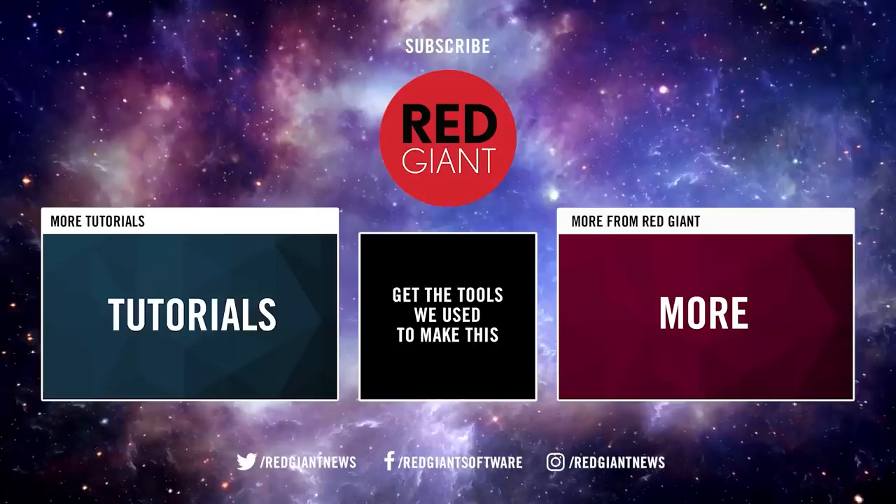